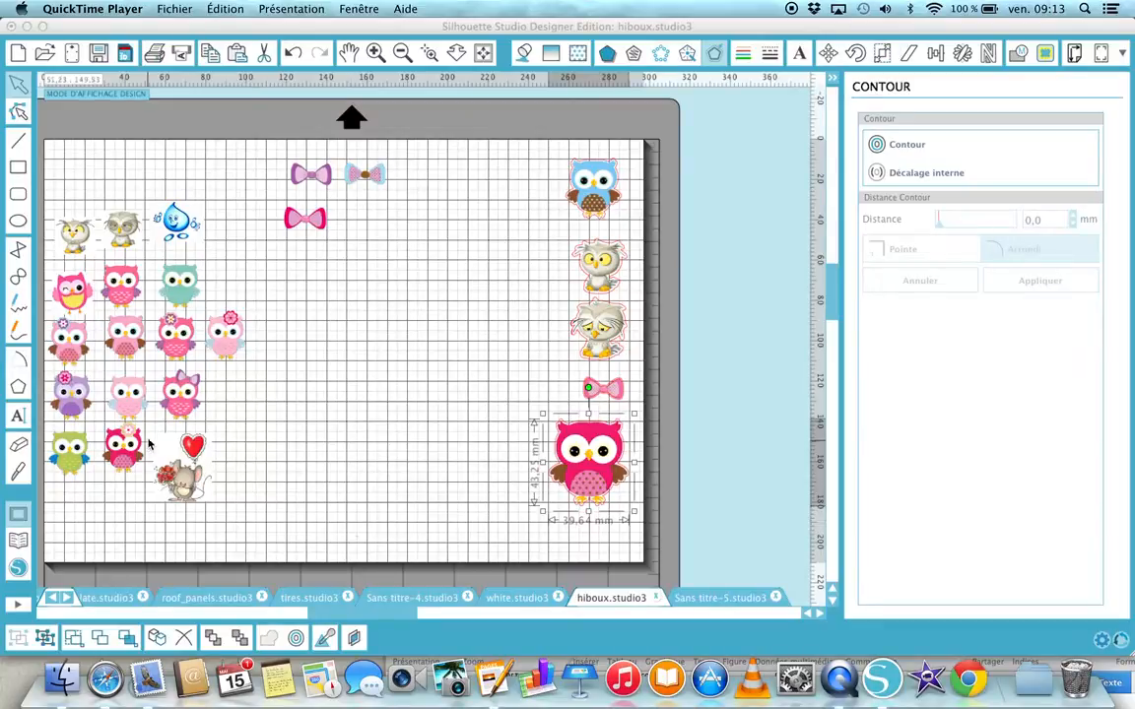
Enlarge the light pink owl with the flower to about 89 × 107 mm and place it mid-page.
{"action": "left_click", "coordinate": [222, 347]}
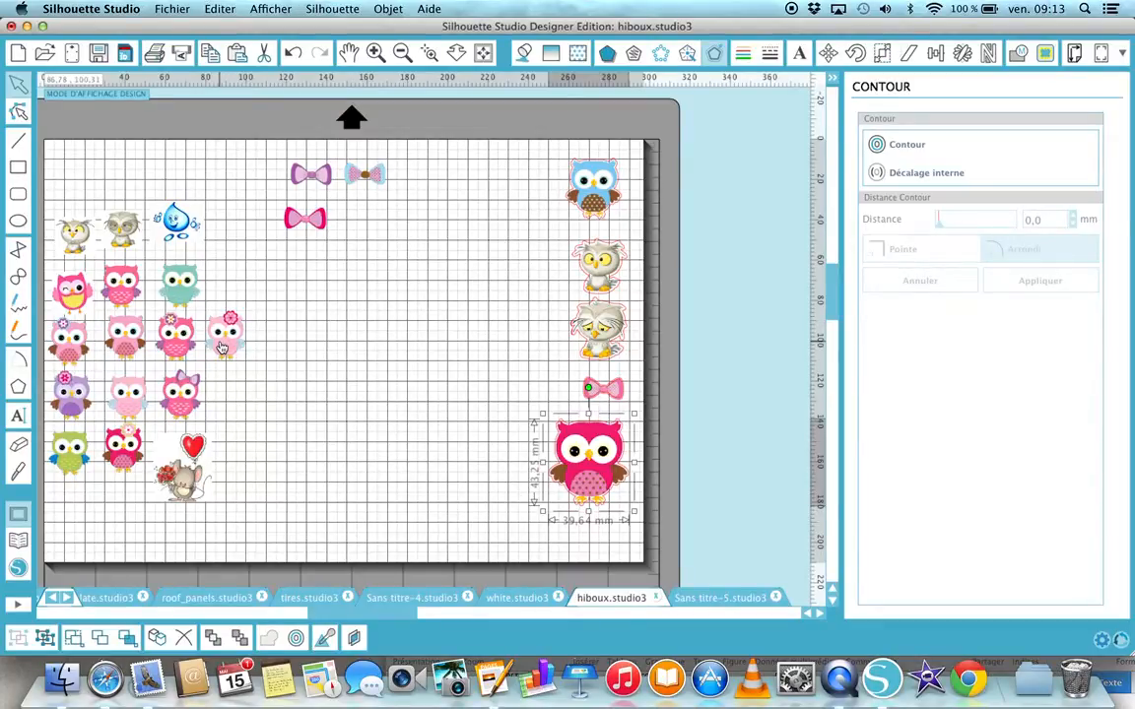
{"action": "left_click", "coordinate": [221, 347]}
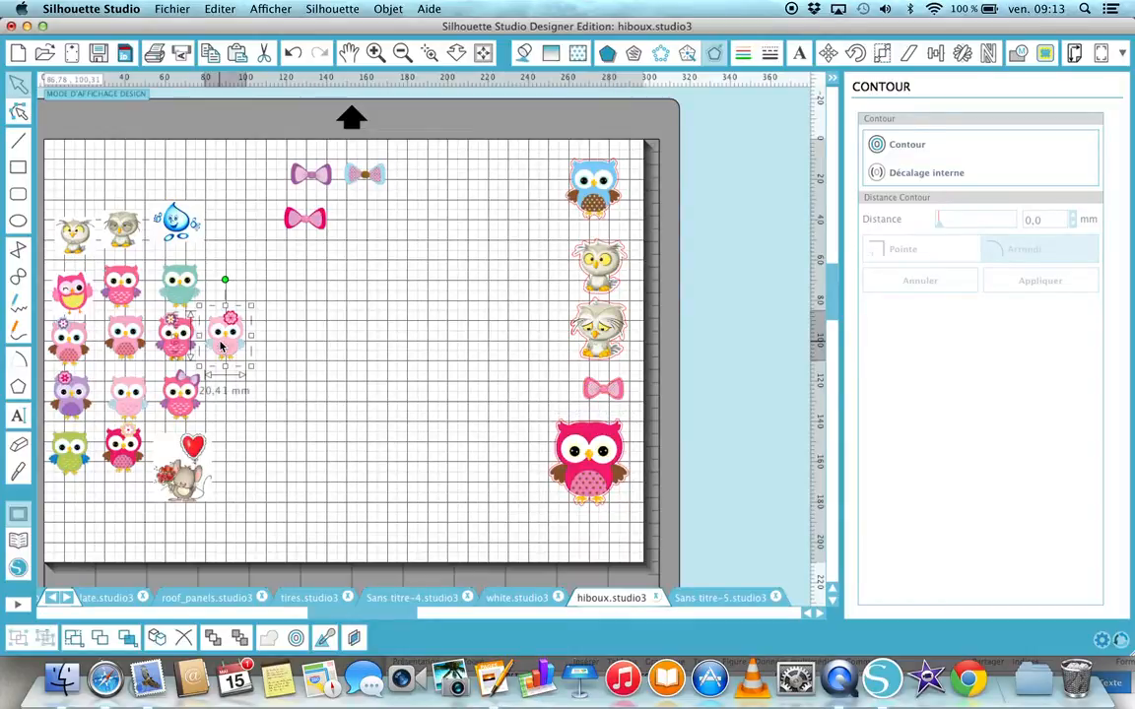
{"action": "left_click_drag", "start_coordinate": [222, 348], "coordinate": [249, 343]}
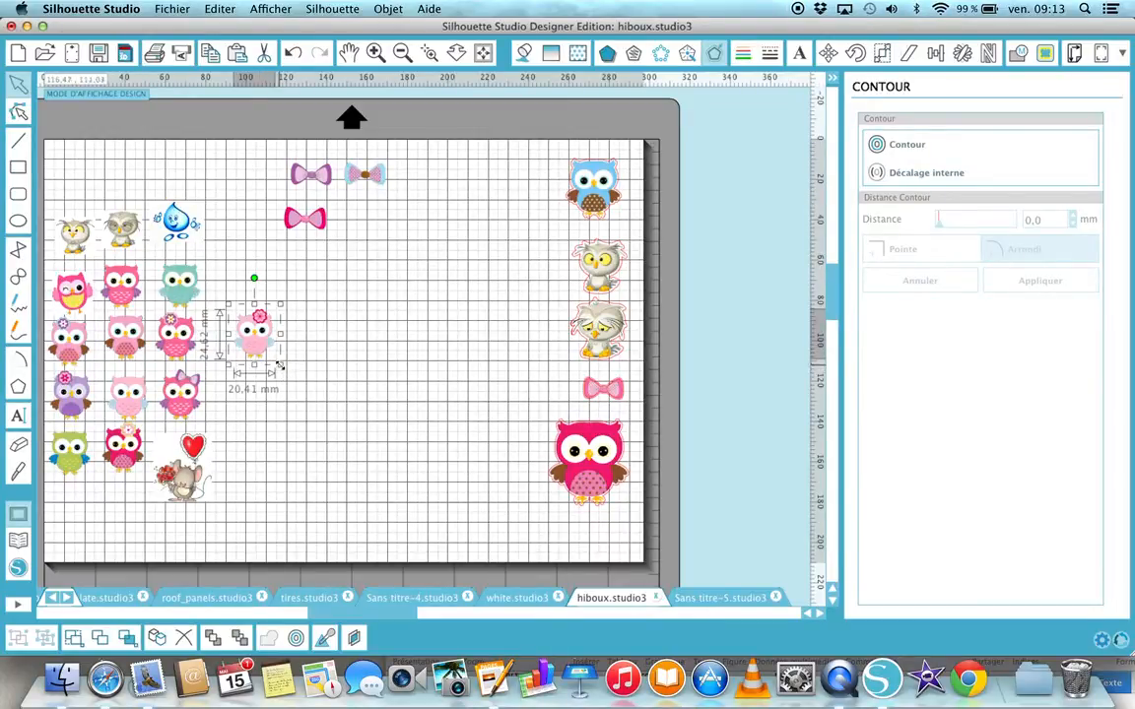
{"action": "left_click_drag", "start_coordinate": [280, 366], "coordinate": [463, 498]}
{"action": "left_click_drag", "start_coordinate": [315, 382], "coordinate": [399, 317]}
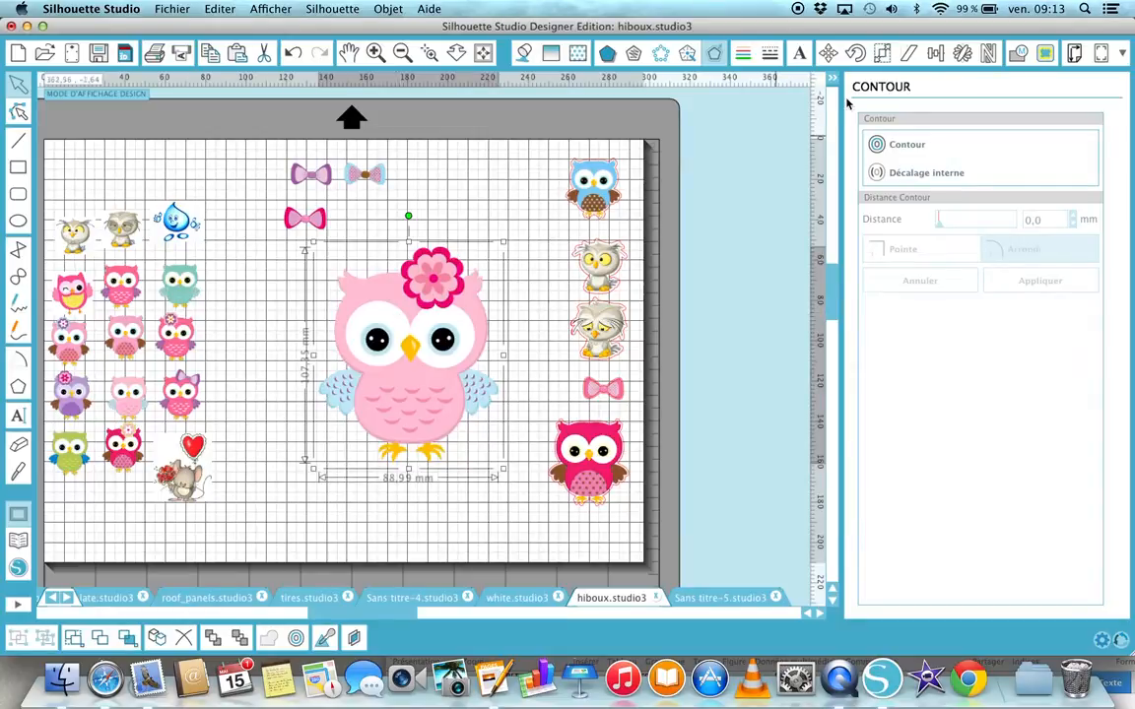
Trace and detach (Vectoriser et Détacher) the large owl with Filtre supérieur off and the threshold (Seuil) at 91.3%.
{"action": "left_click", "coordinate": [1047, 55]}
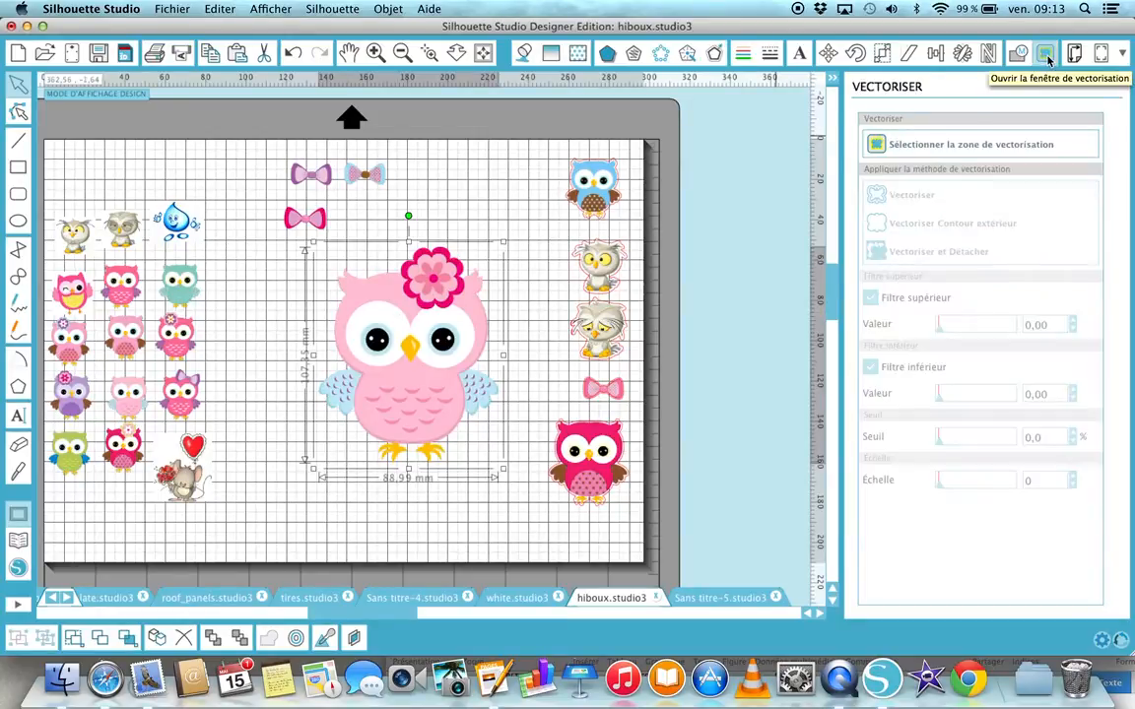
{"action": "left_click", "coordinate": [875, 144]}
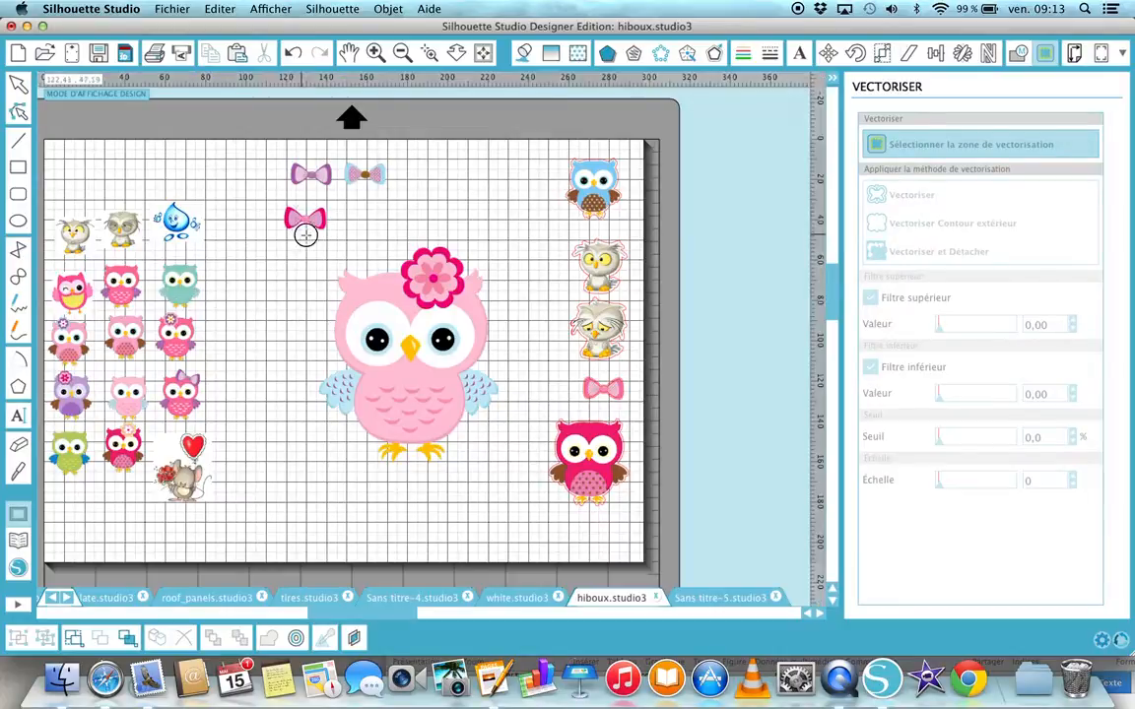
{"action": "mouse_move", "coordinate": [302, 236]}
{"action": "left_mouse_down"}
{"action": "mouse_move", "coordinate": [518, 458]}
{"action": "mouse_move", "coordinate": [529, 532]}
{"action": "left_mouse_up"}
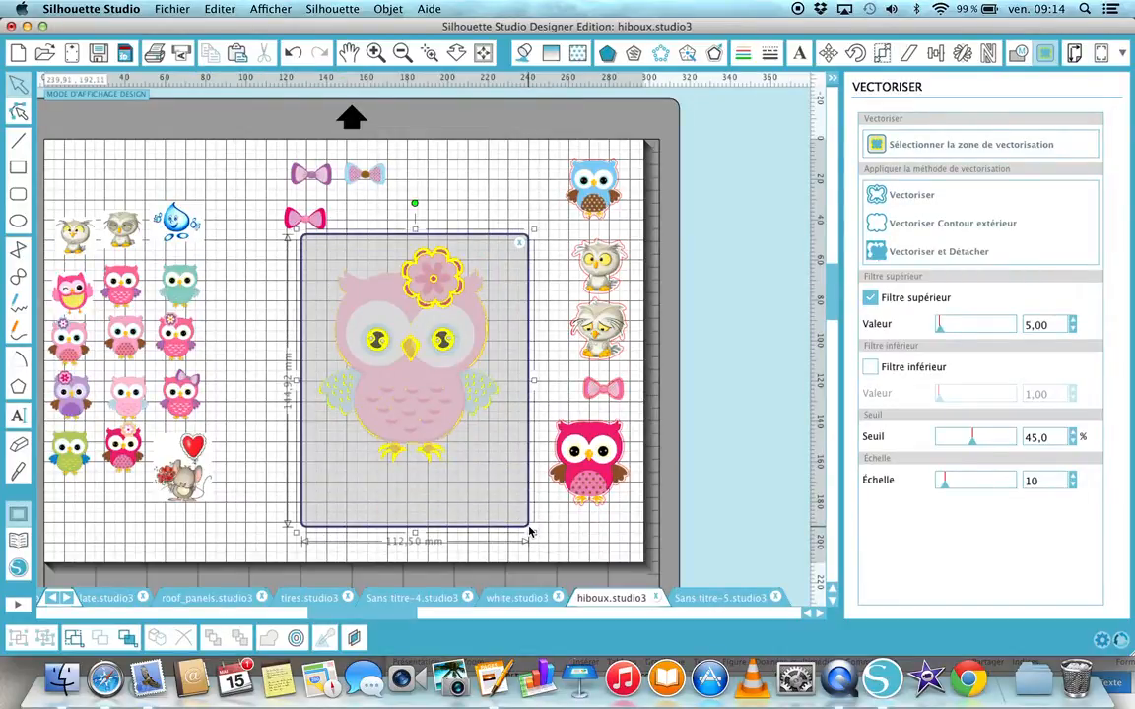
{"action": "left_click", "coordinate": [872, 299]}
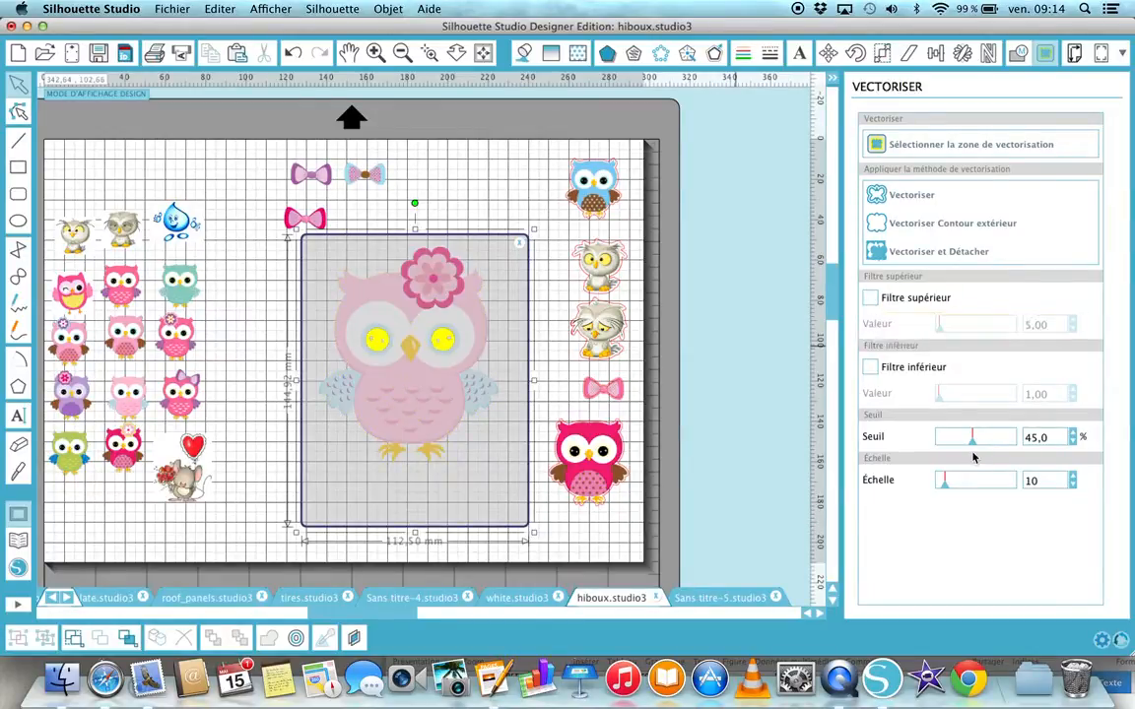
{"action": "left_click_drag", "start_coordinate": [971, 444], "coordinate": [1008, 444]}
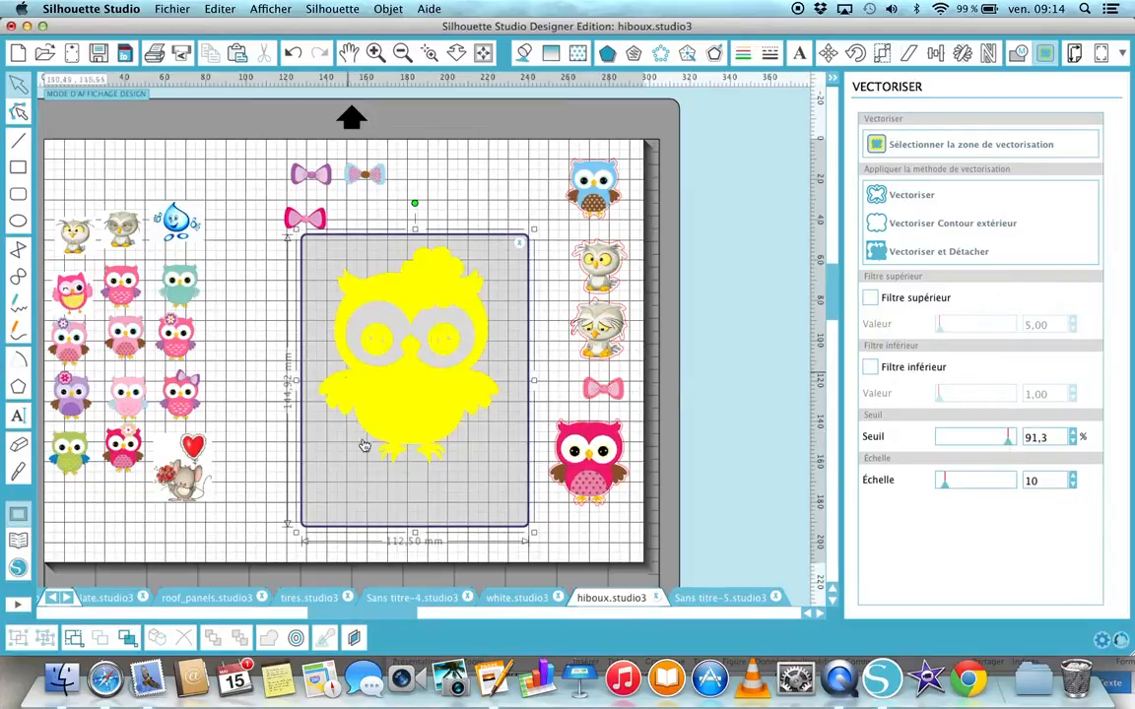
{"action": "left_click", "coordinate": [941, 253]}
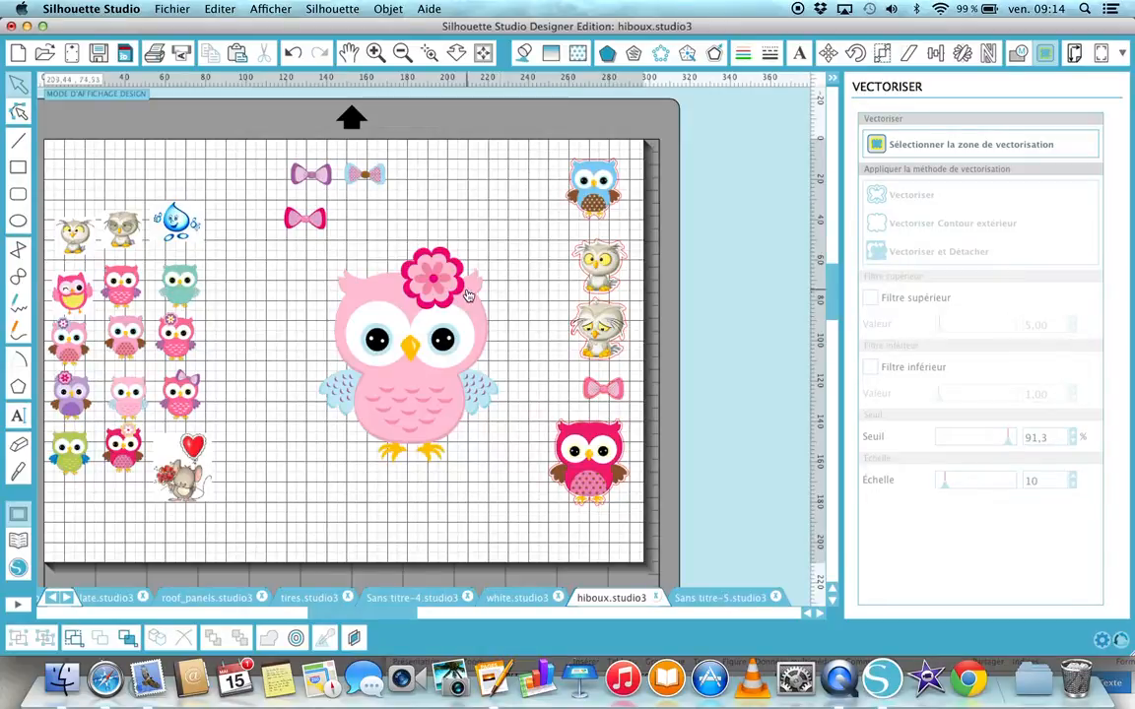
Move the detached owl off the page and delete the leftover image remnants at its original place.
{"action": "left_click", "coordinate": [468, 294]}
{"action": "left_click_drag", "start_coordinate": [468, 294], "coordinate": [806, 238]}
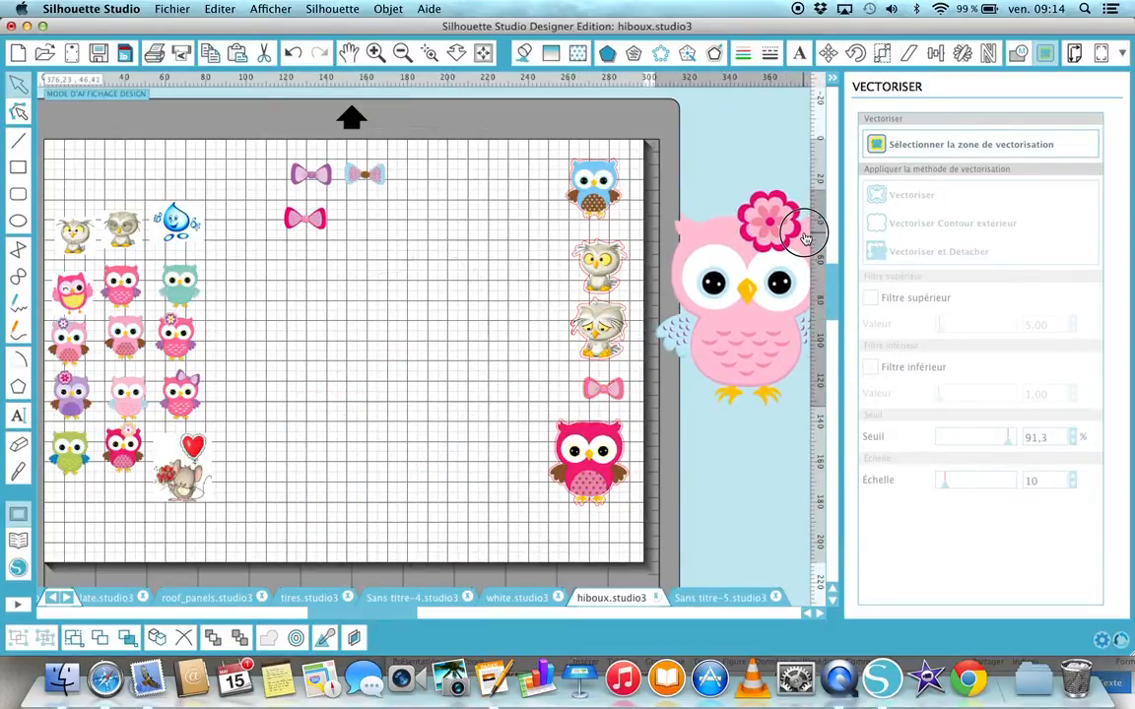
{"action": "left_click", "coordinate": [396, 278]}
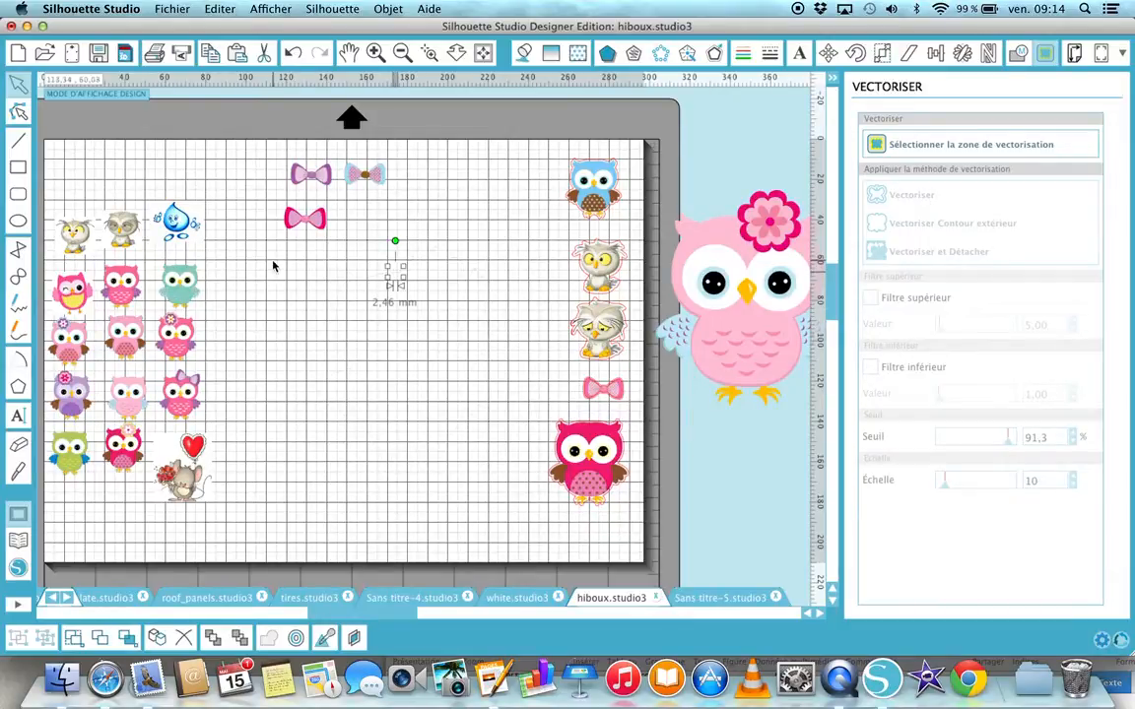
{"action": "left_click_drag", "start_coordinate": [271, 252], "coordinate": [510, 540]}
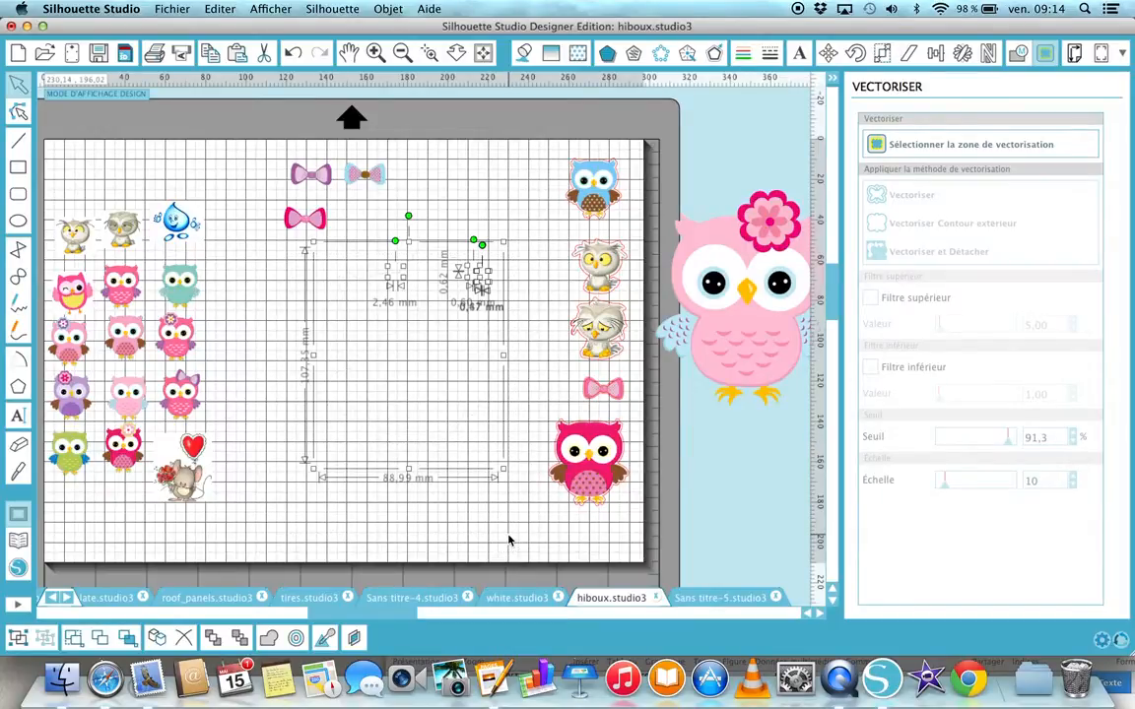
{"action": "key", "text": "Delete"}
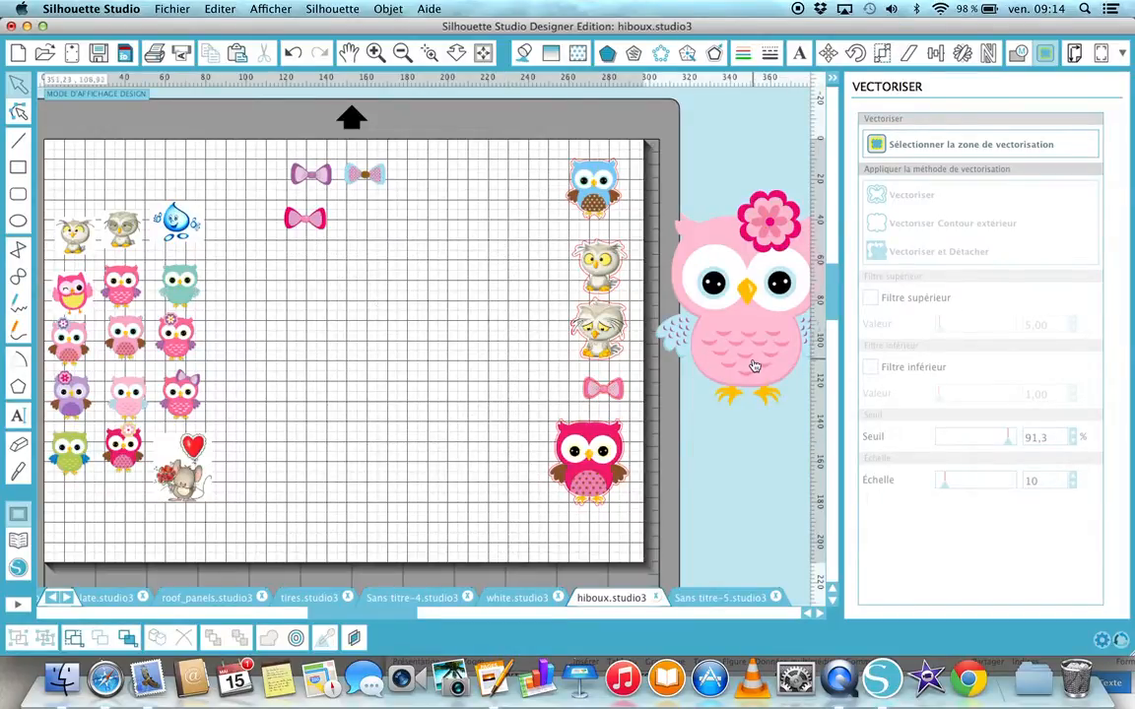
Bring the owl back to mid-page and trace its outer edge (Contour extérieur) with Filtre supérieur off and threshold 95.4%.
{"action": "left_click_drag", "start_coordinate": [744, 356], "coordinate": [428, 419]}
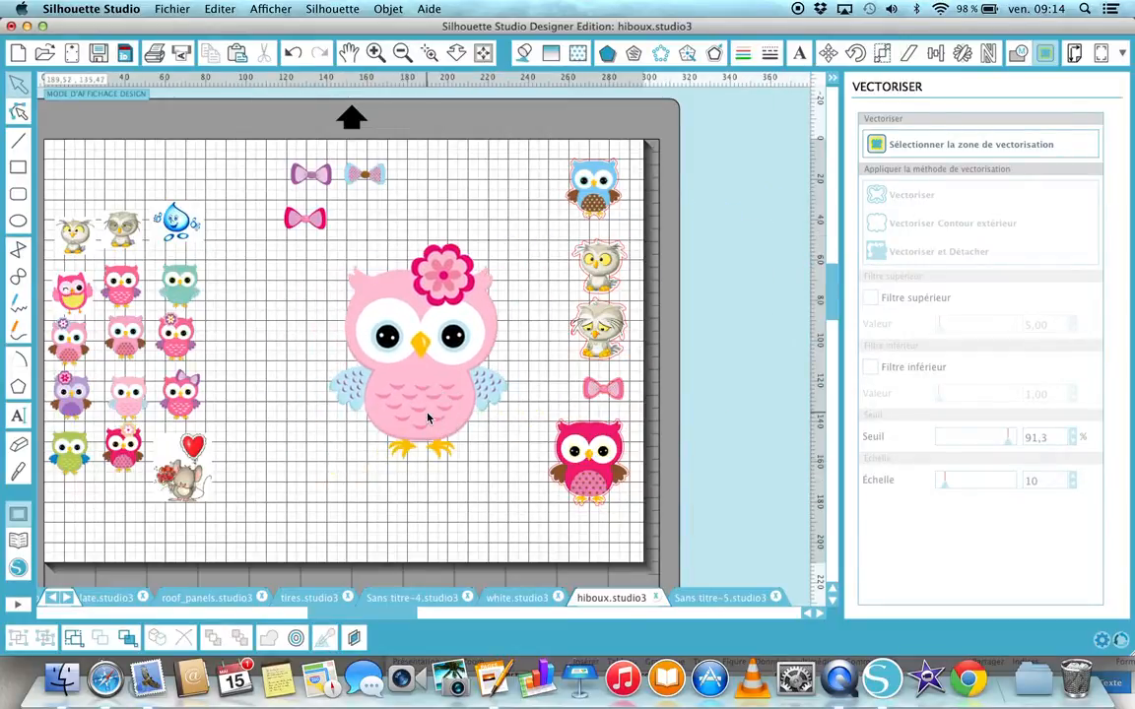
{"action": "left_click", "coordinate": [878, 146]}
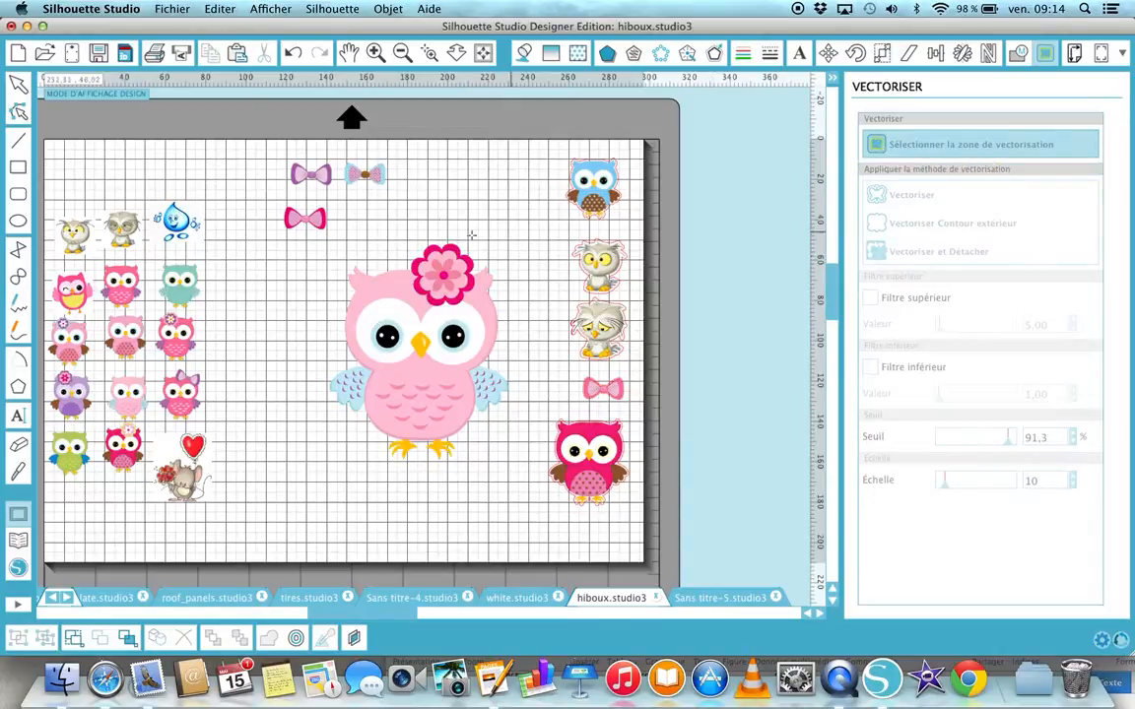
{"action": "left_click_drag", "start_coordinate": [314, 239], "coordinate": [456, 355]}
{"action": "left_click_drag", "start_coordinate": [500, 456], "coordinate": [539, 521]}
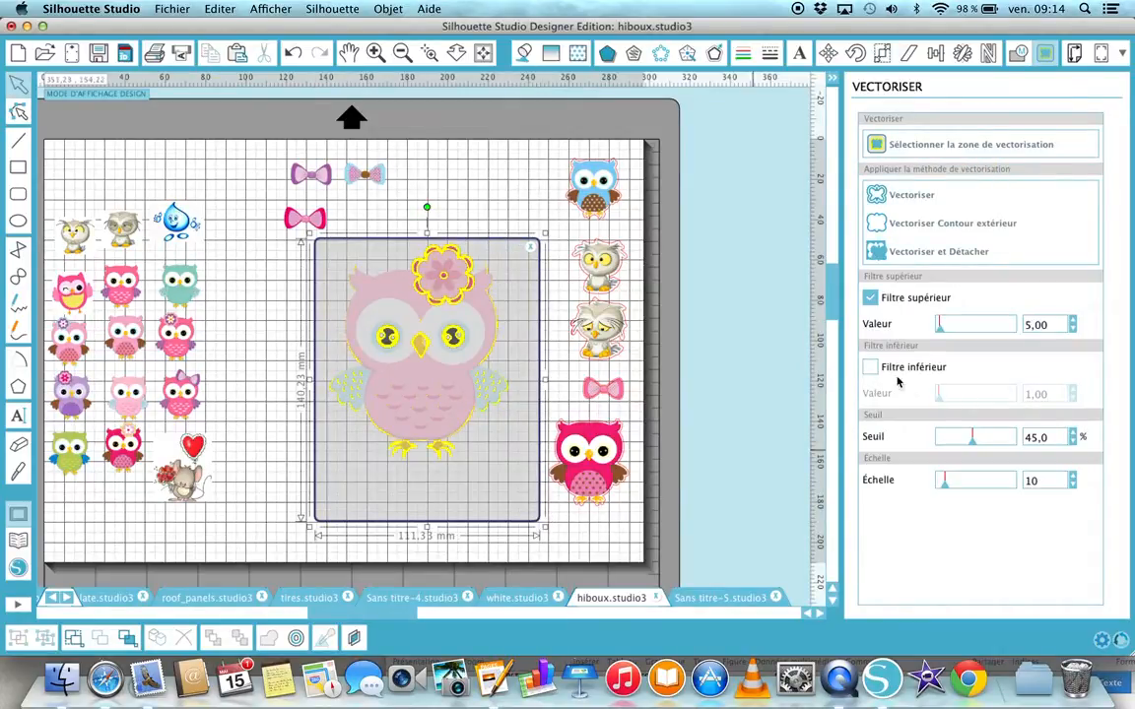
{"action": "left_click", "coordinate": [871, 299]}
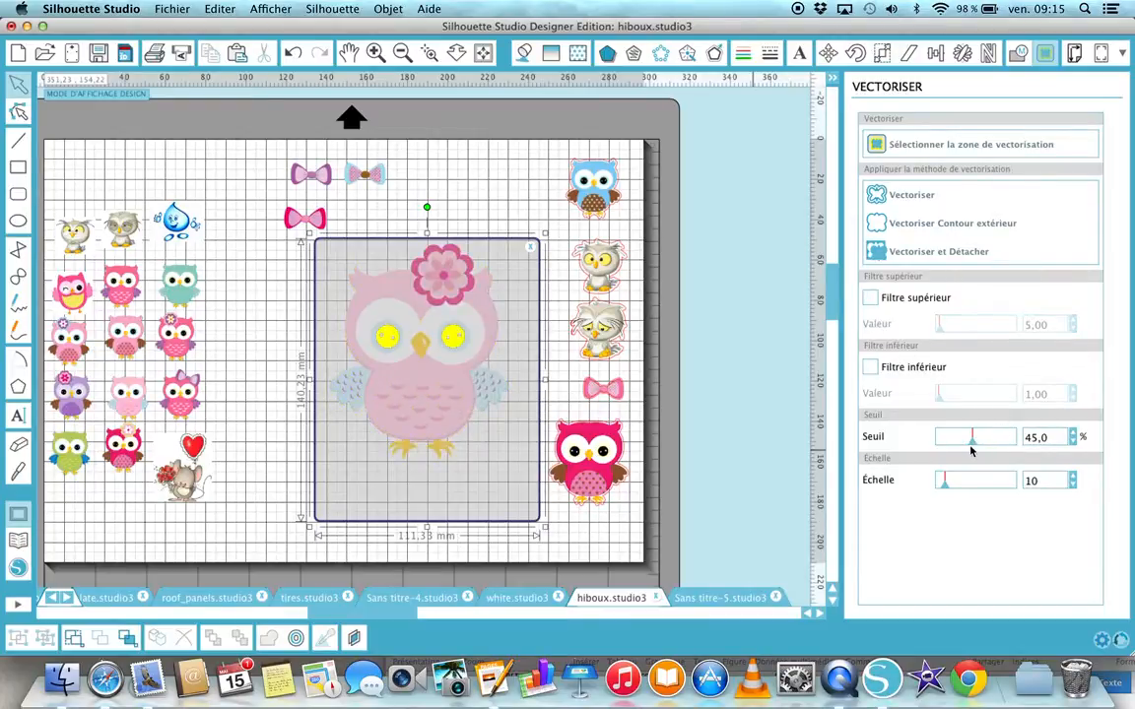
{"action": "left_click_drag", "start_coordinate": [973, 445], "coordinate": [1012, 445]}
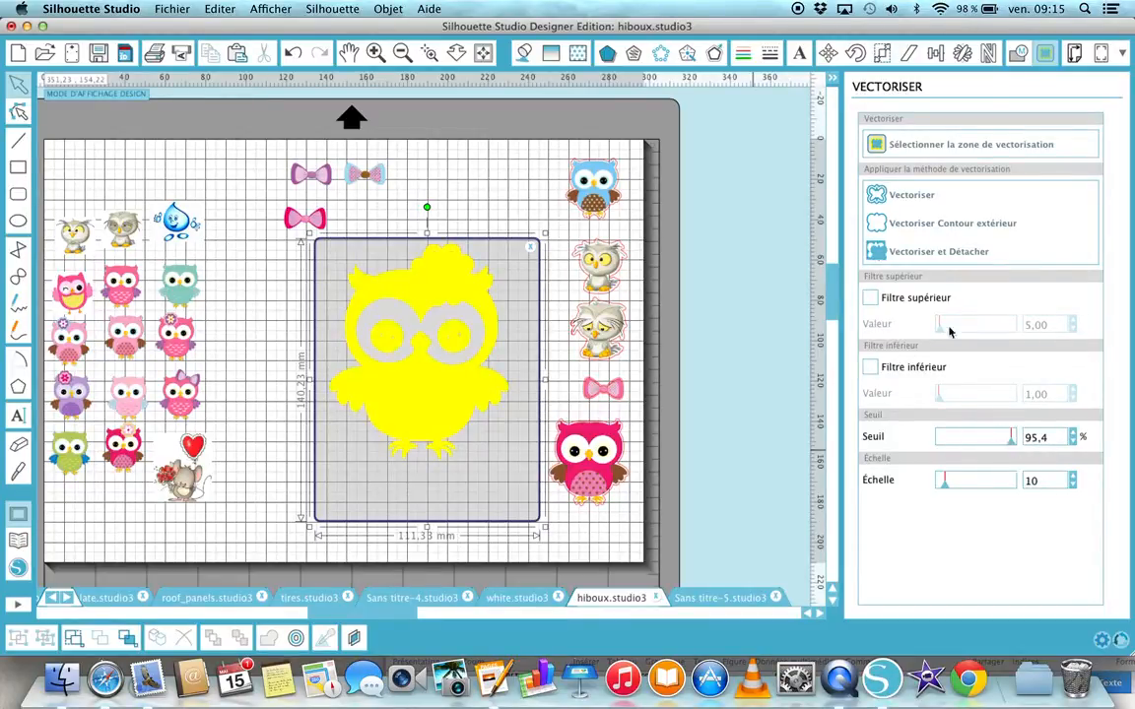
{"action": "left_click", "coordinate": [946, 224]}
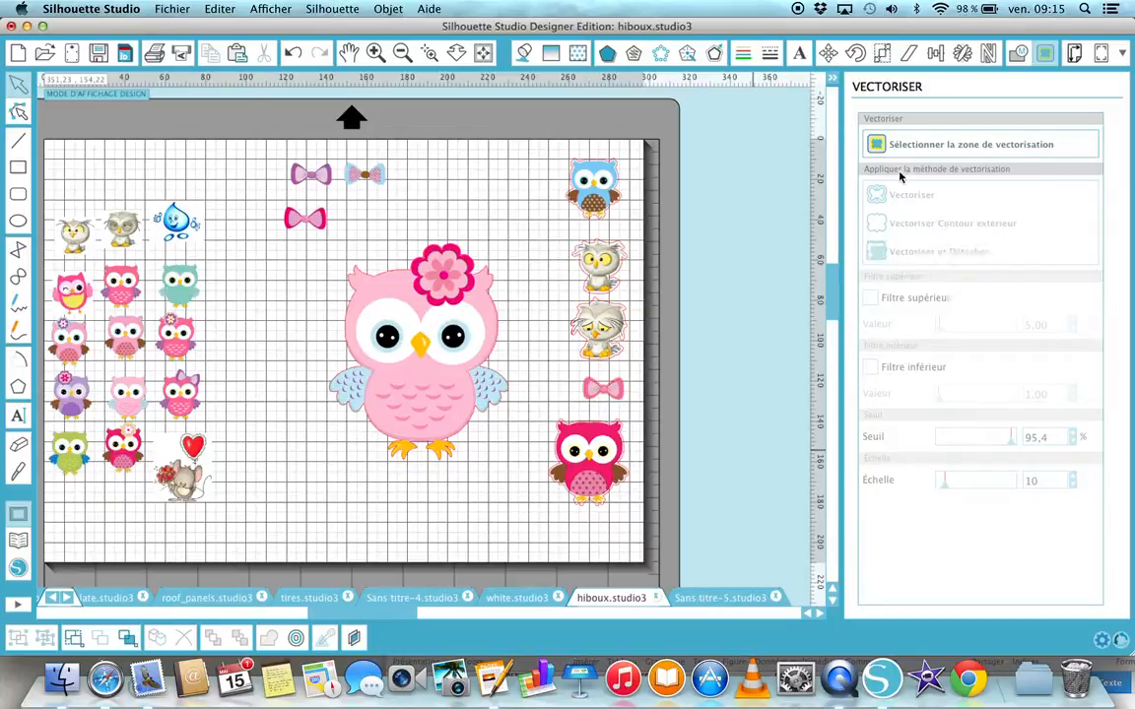
Add a 2 mm rounded offset contour around the large owl's traced outline.
{"action": "left_click", "coordinate": [427, 55]}
{"action": "left_click_drag", "start_coordinate": [293, 289], "coordinate": [479, 519]}
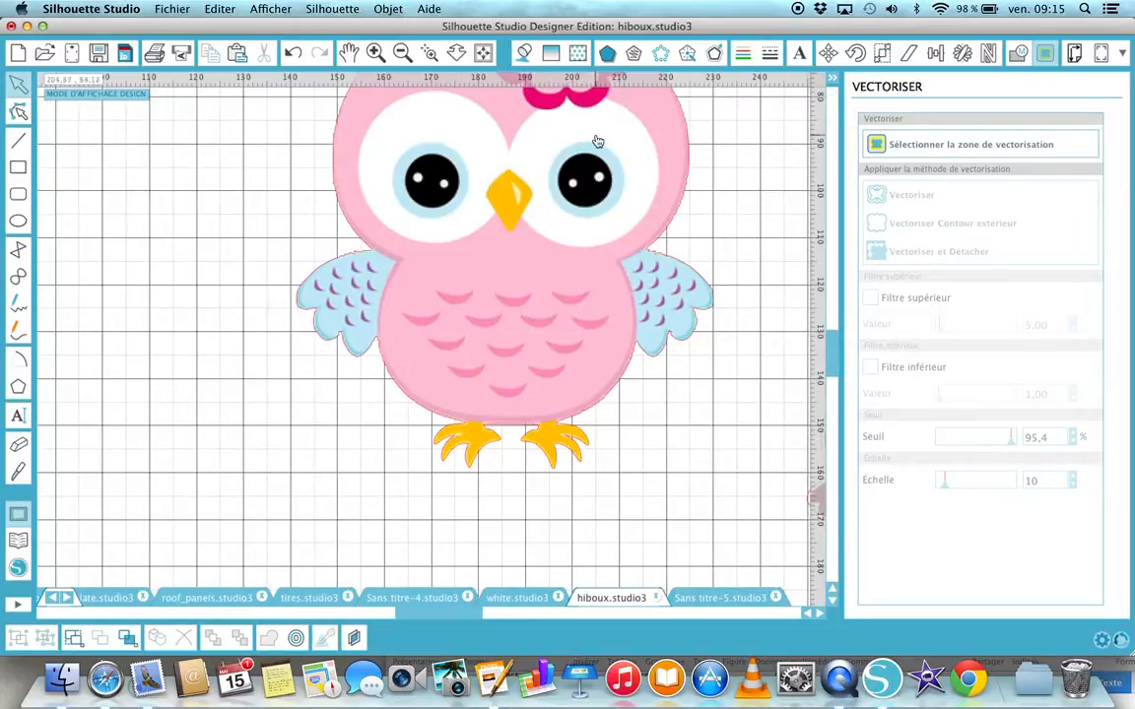
{"action": "left_click", "coordinate": [484, 52]}
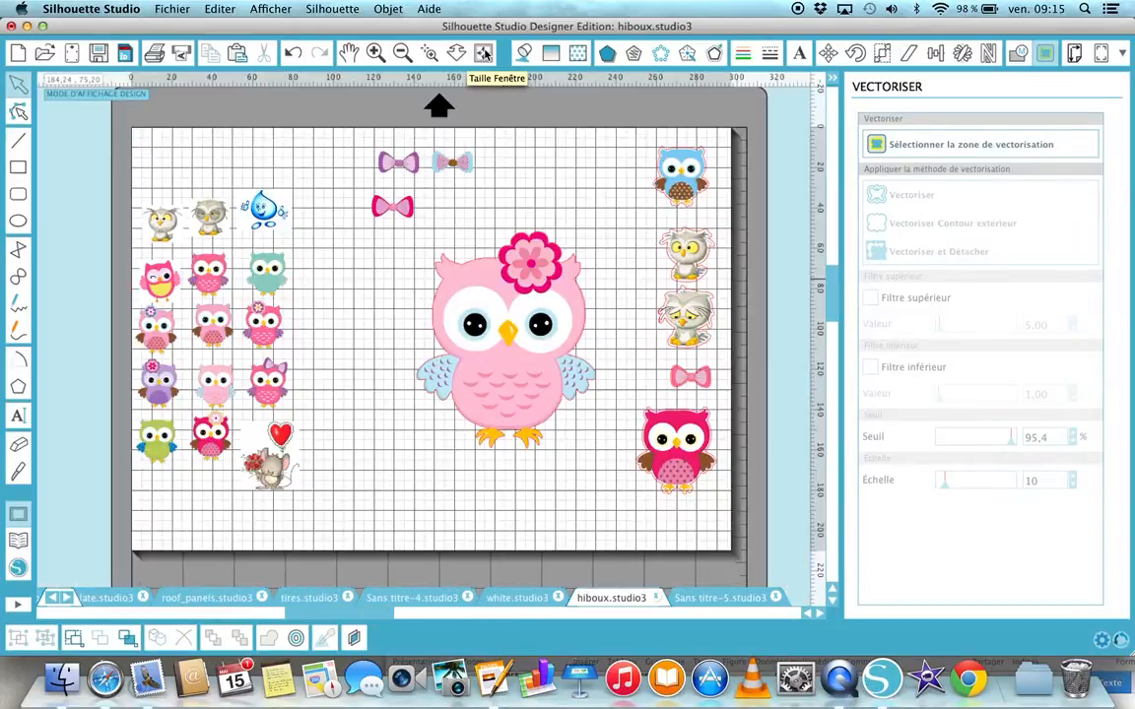
{"action": "left_click", "coordinate": [487, 262]}
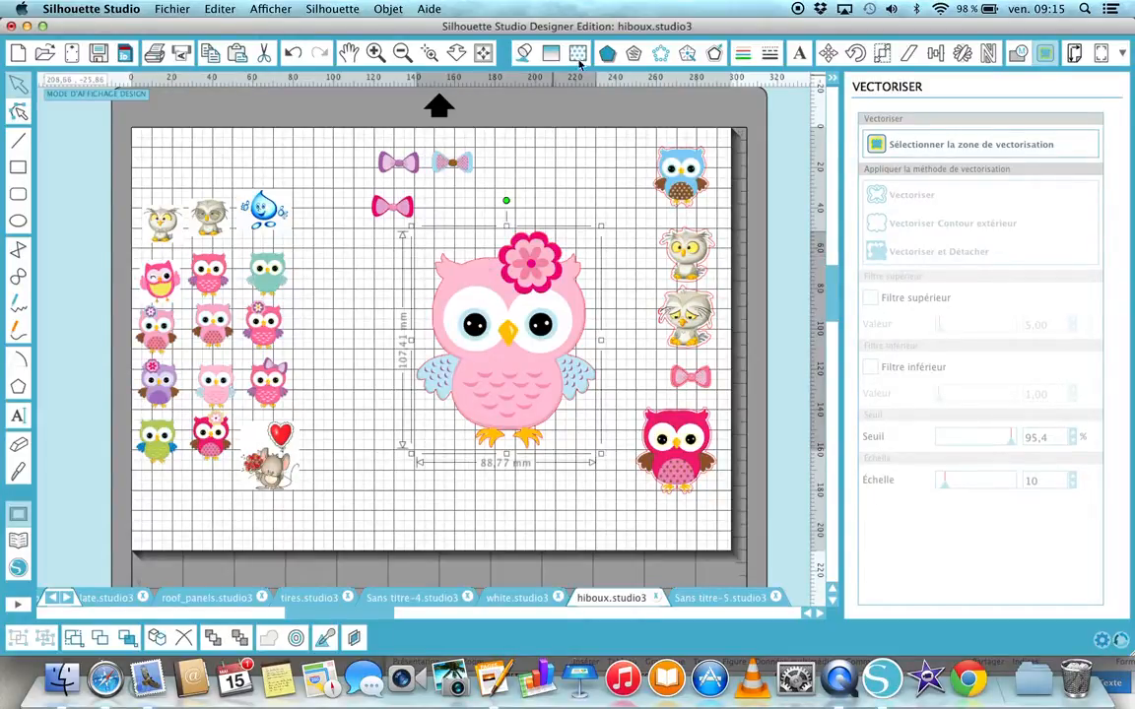
{"action": "left_click", "coordinate": [715, 54]}
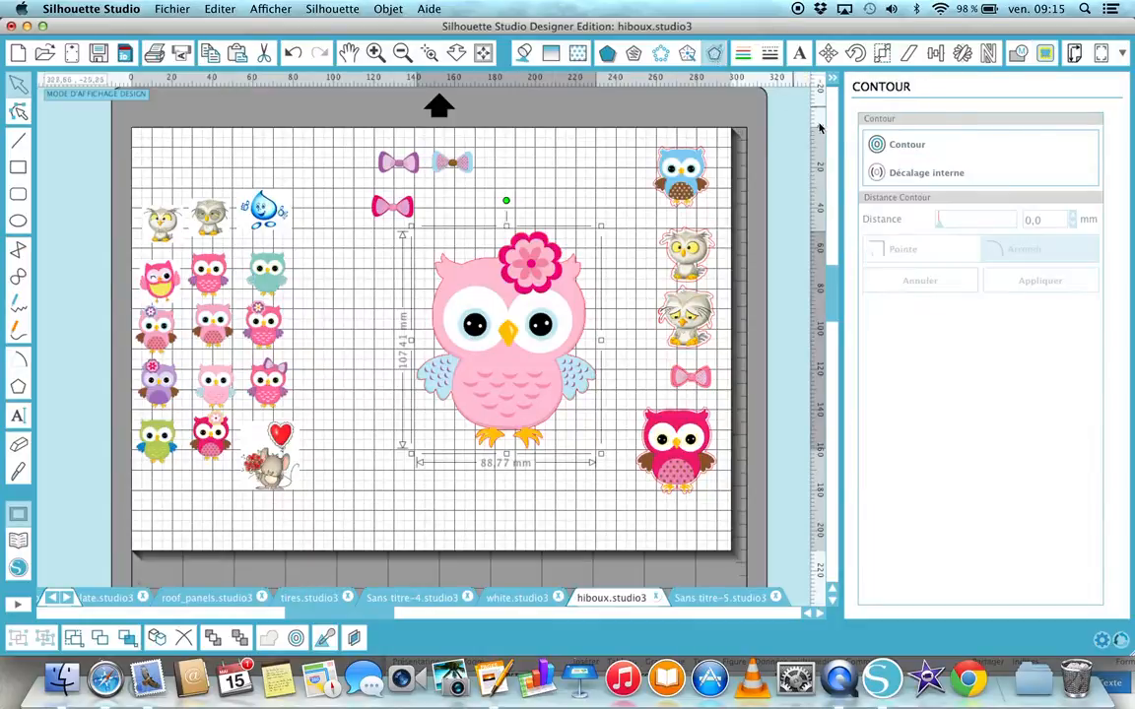
{"action": "left_click", "coordinate": [877, 146]}
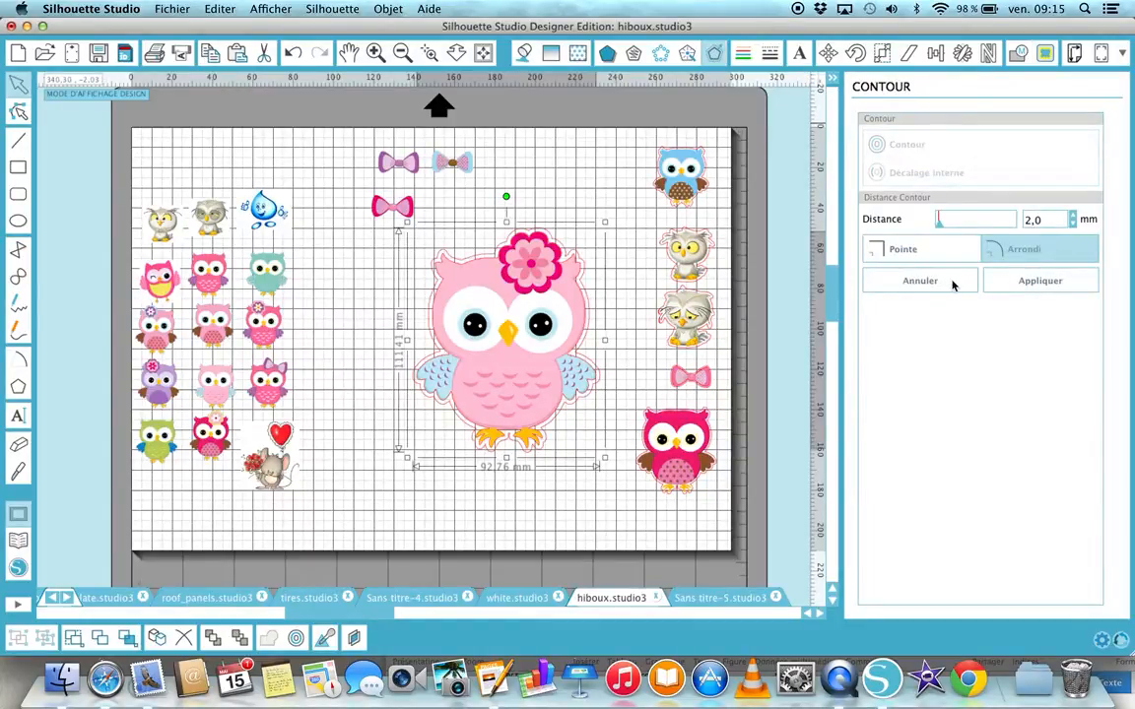
{"action": "left_click", "coordinate": [627, 307]}
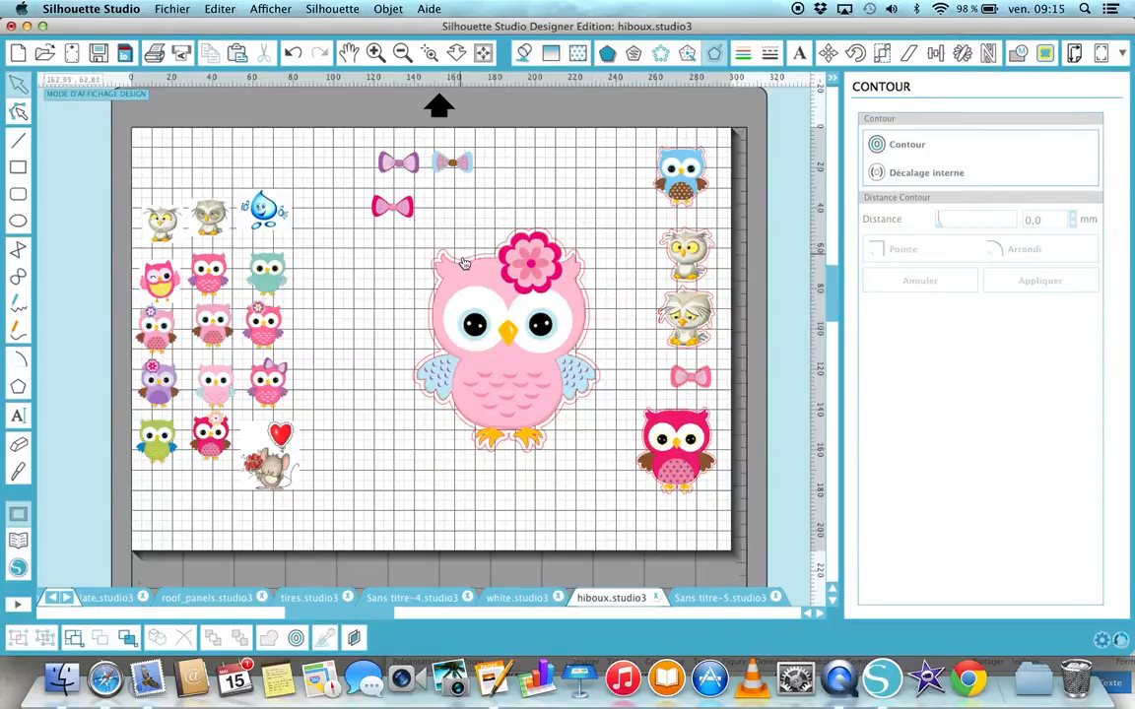
{"action": "left_click", "coordinate": [471, 267]}
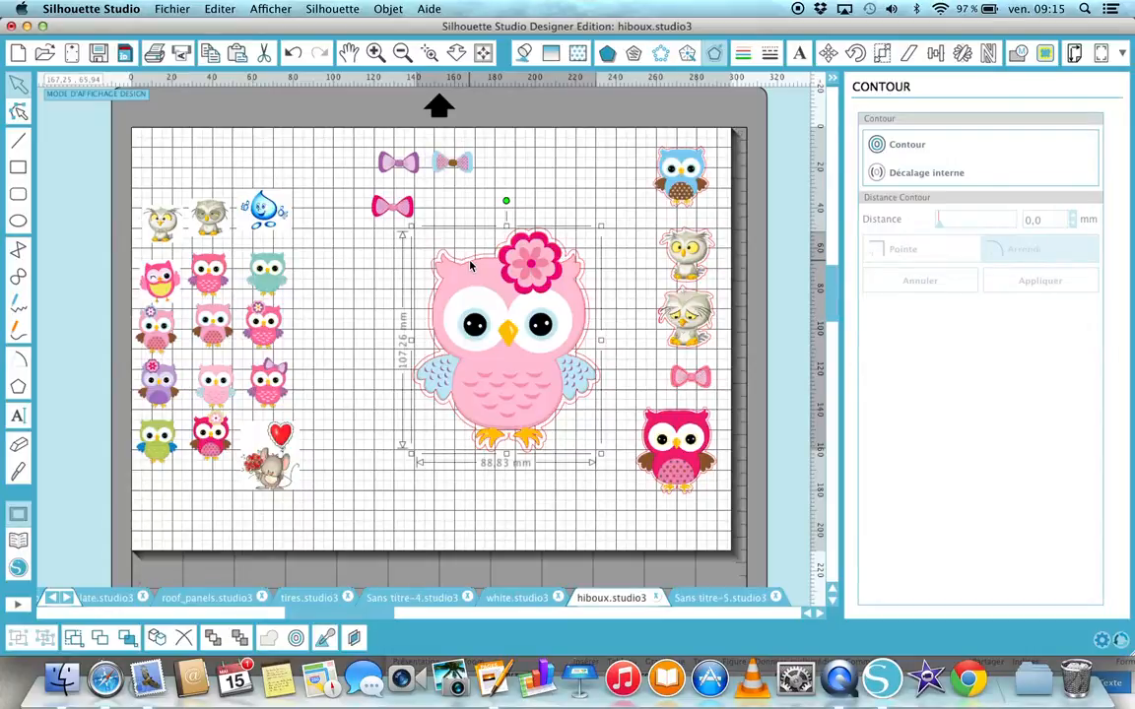
{"action": "key", "text": "Delete"}
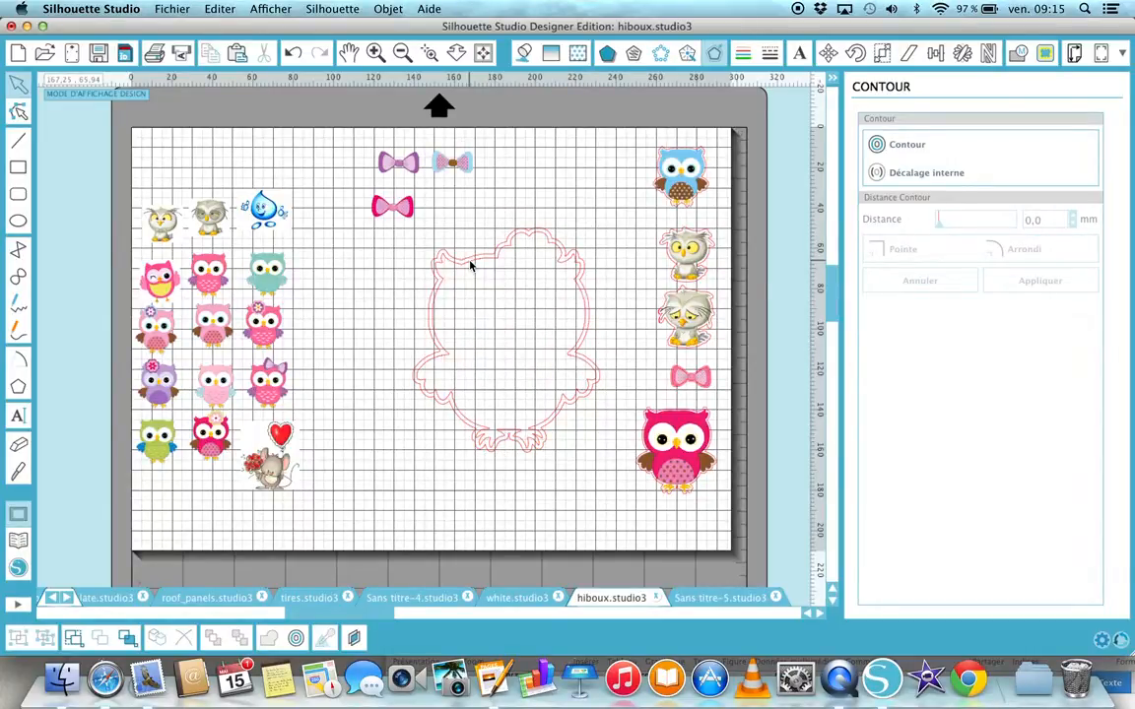
{"action": "key", "text": "super+z"}
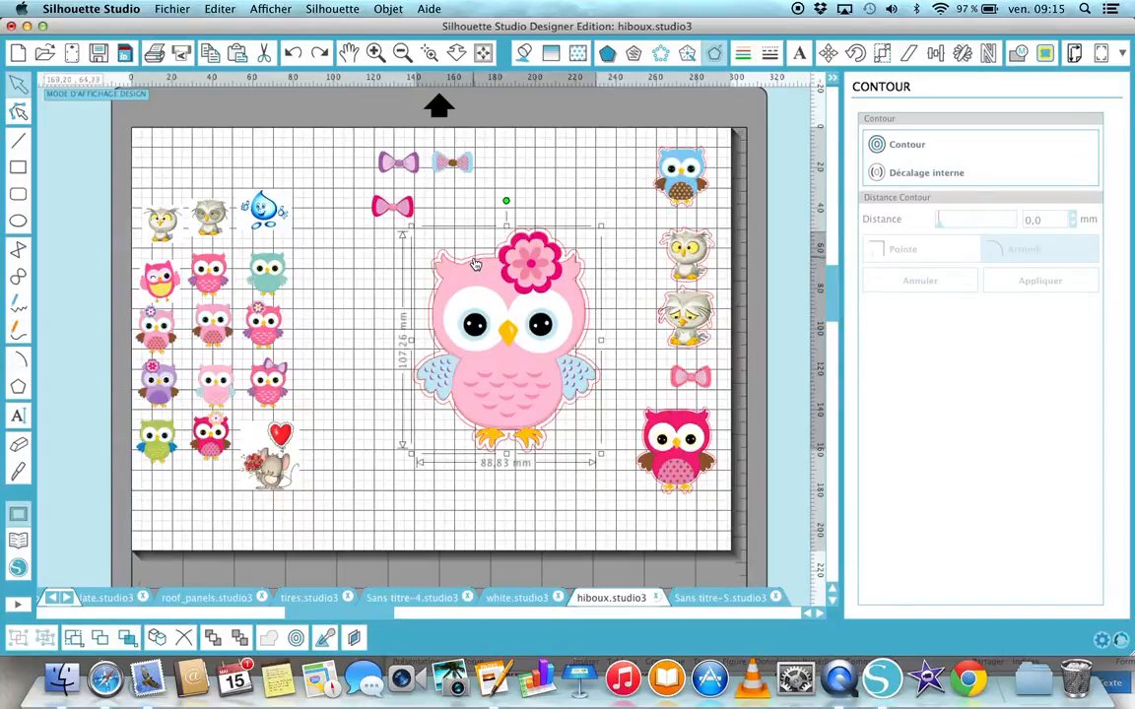
Delete the inner traced outline of the large owl, leaving only its image and the offset contour.
{"action": "left_click", "coordinate": [474, 262]}
{"action": "left_click", "coordinate": [474, 262]}
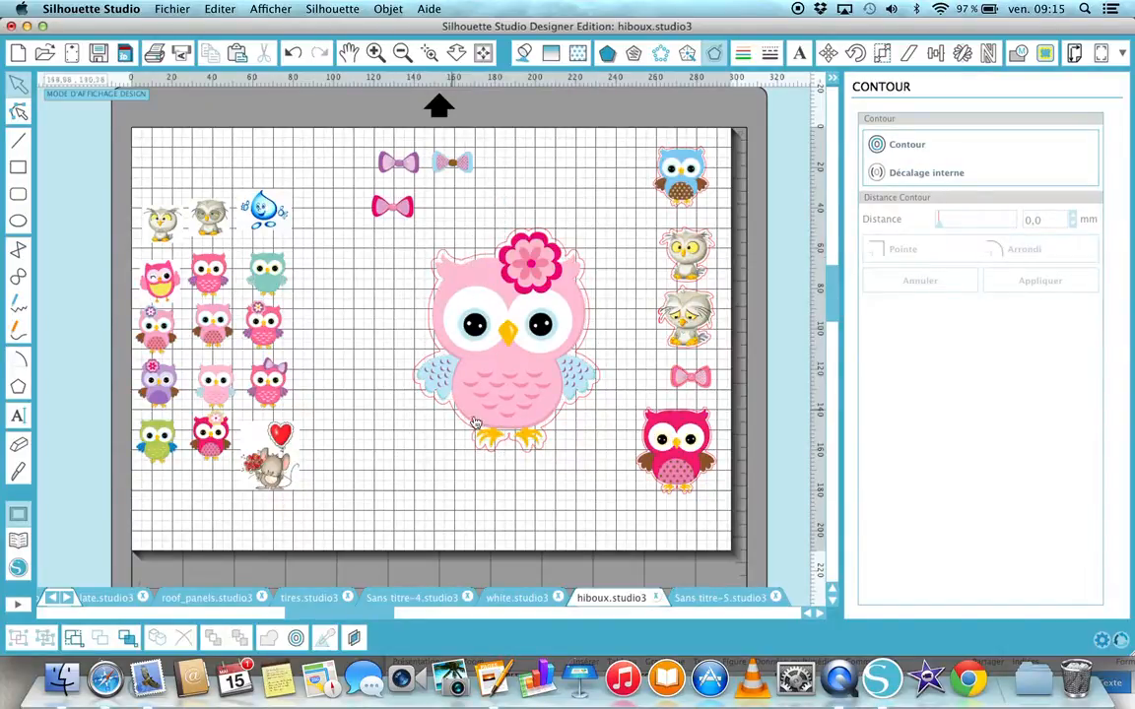
Check the design's cut lines in the cut settings and turn off the page grid (Afficher Quadrillage).
{"action": "left_click", "coordinate": [1123, 58]}
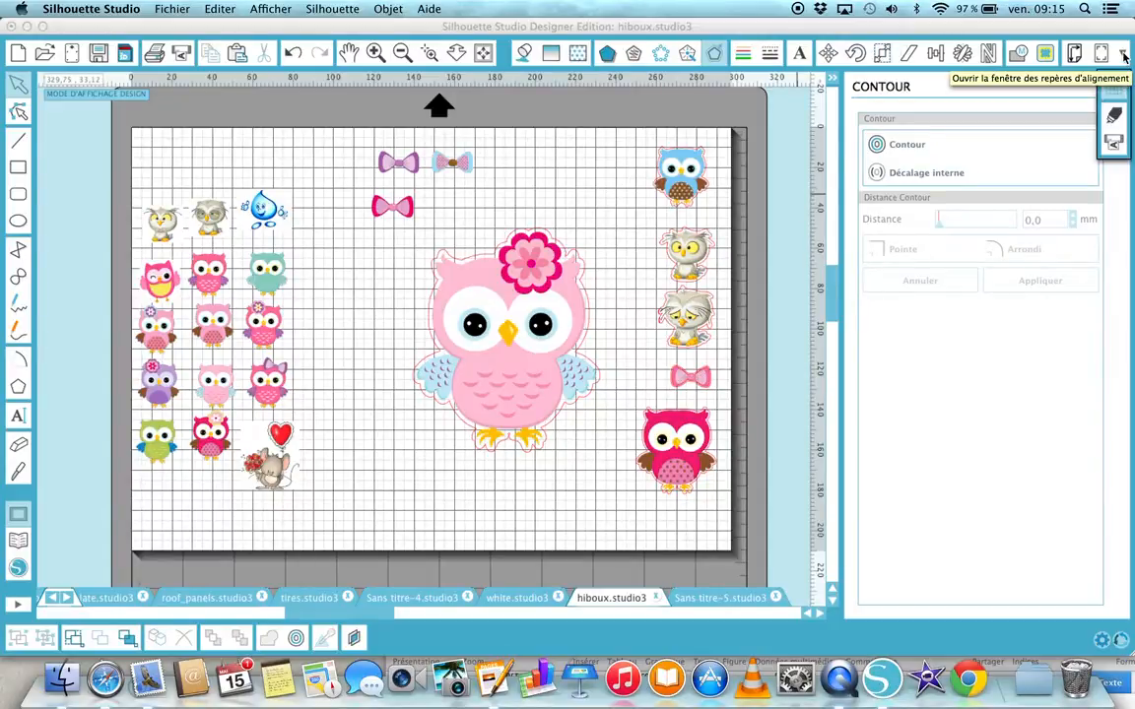
{"action": "left_click", "coordinate": [1115, 117]}
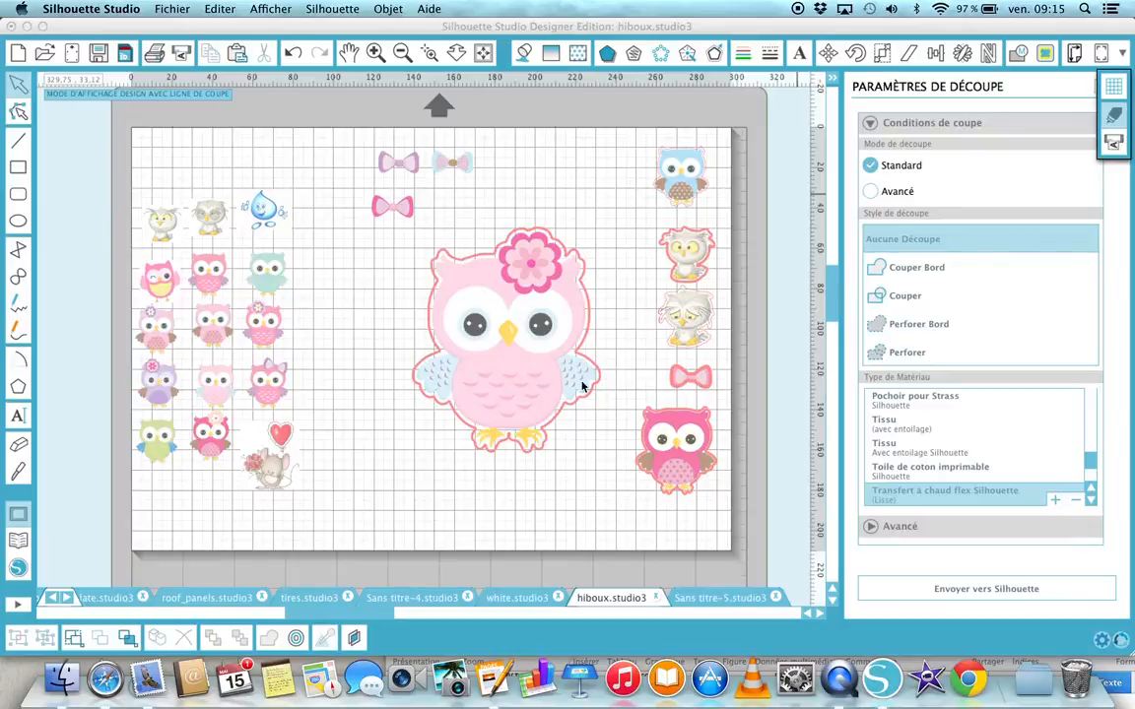
{"action": "left_click", "coordinate": [1116, 88]}
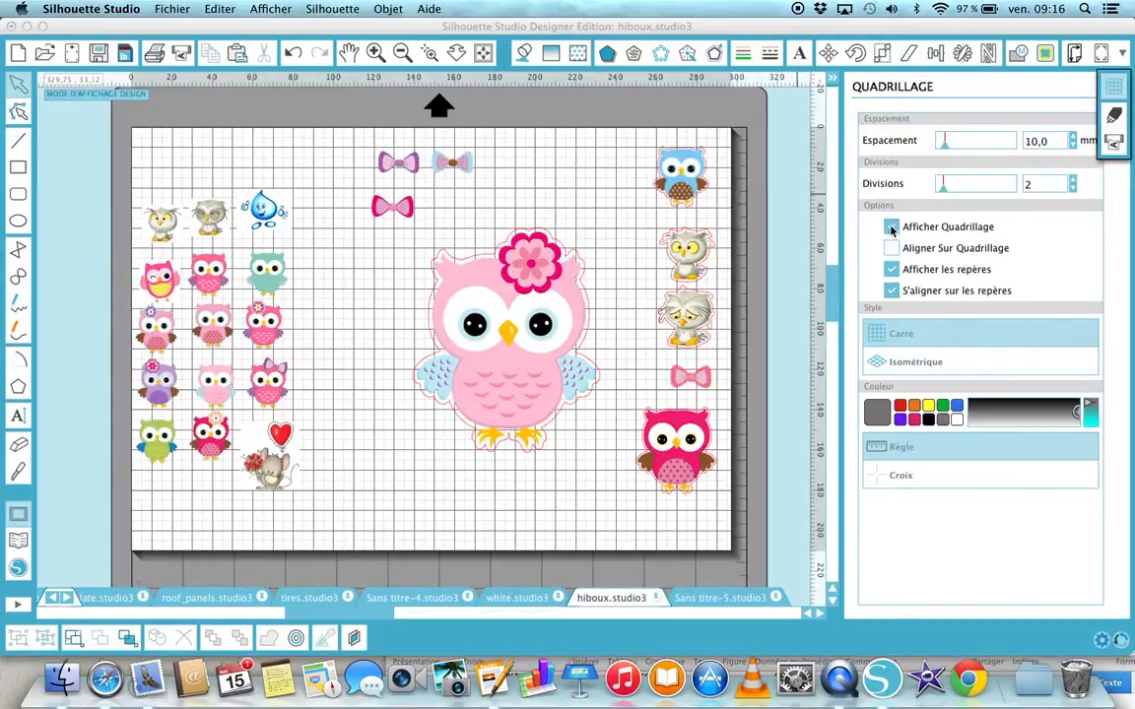
{"action": "left_click", "coordinate": [892, 226]}
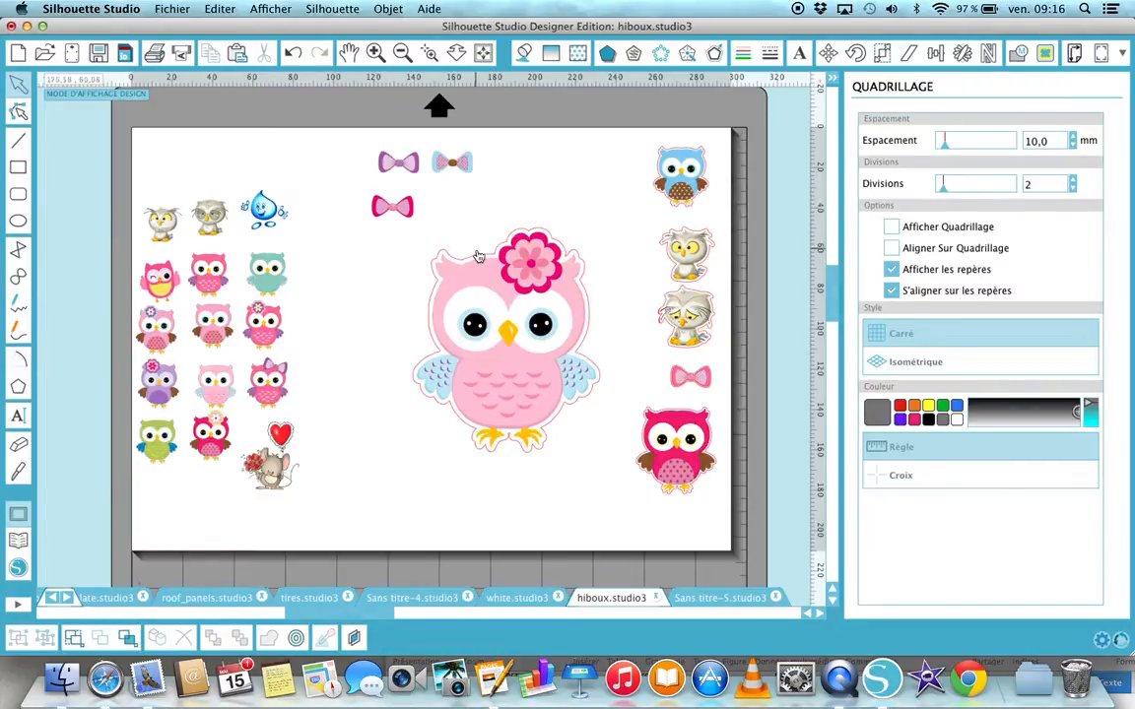
Group the large pink owl with its offset contour and shrink the group to about 28 × 34 mm.
{"action": "left_click", "coordinate": [397, 249]}
{"action": "left_click", "coordinate": [519, 436]}
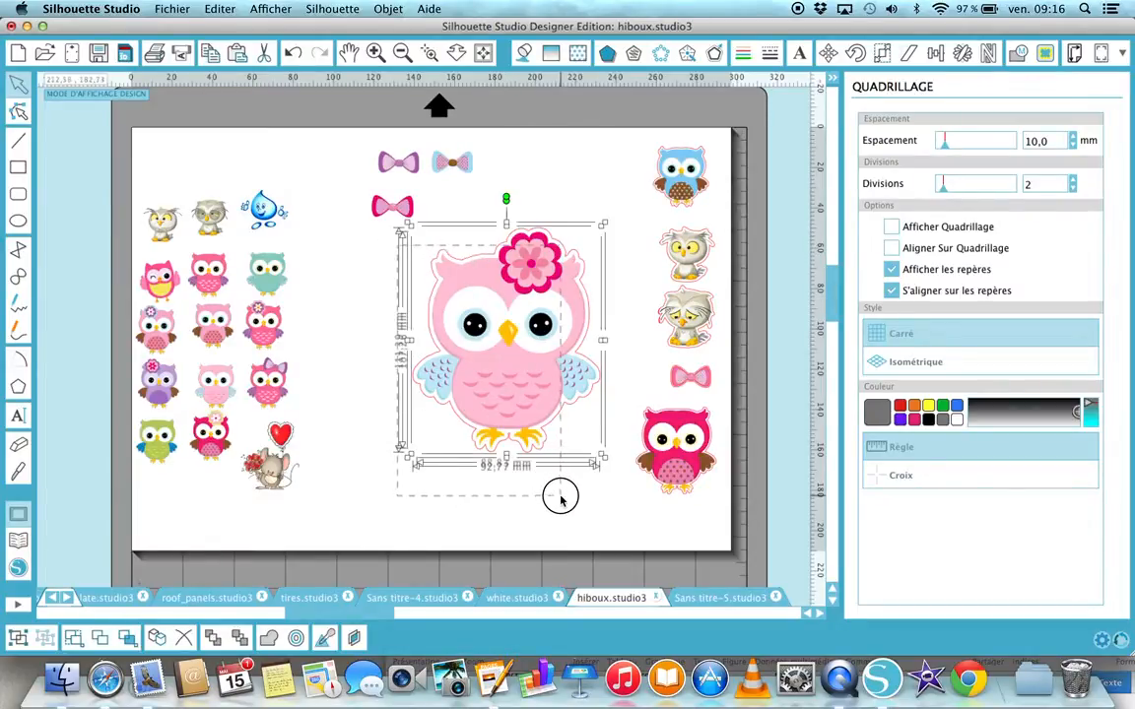
{"action": "right_click", "coordinate": [528, 437]}
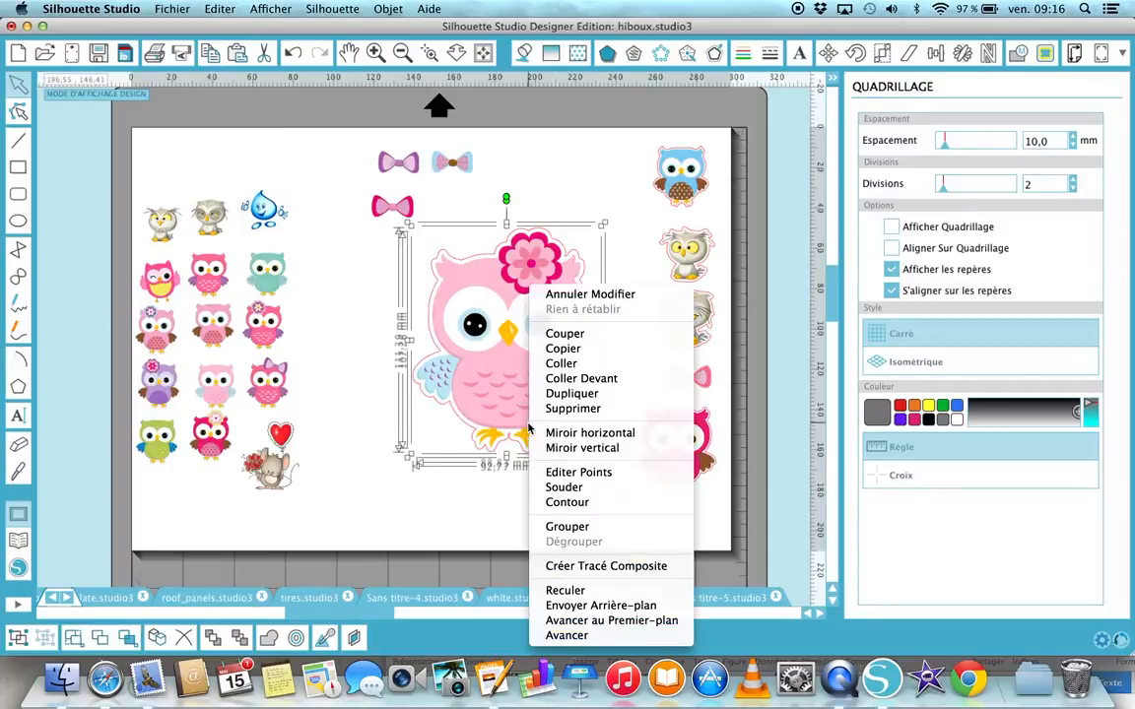
{"action": "left_click", "coordinate": [557, 535]}
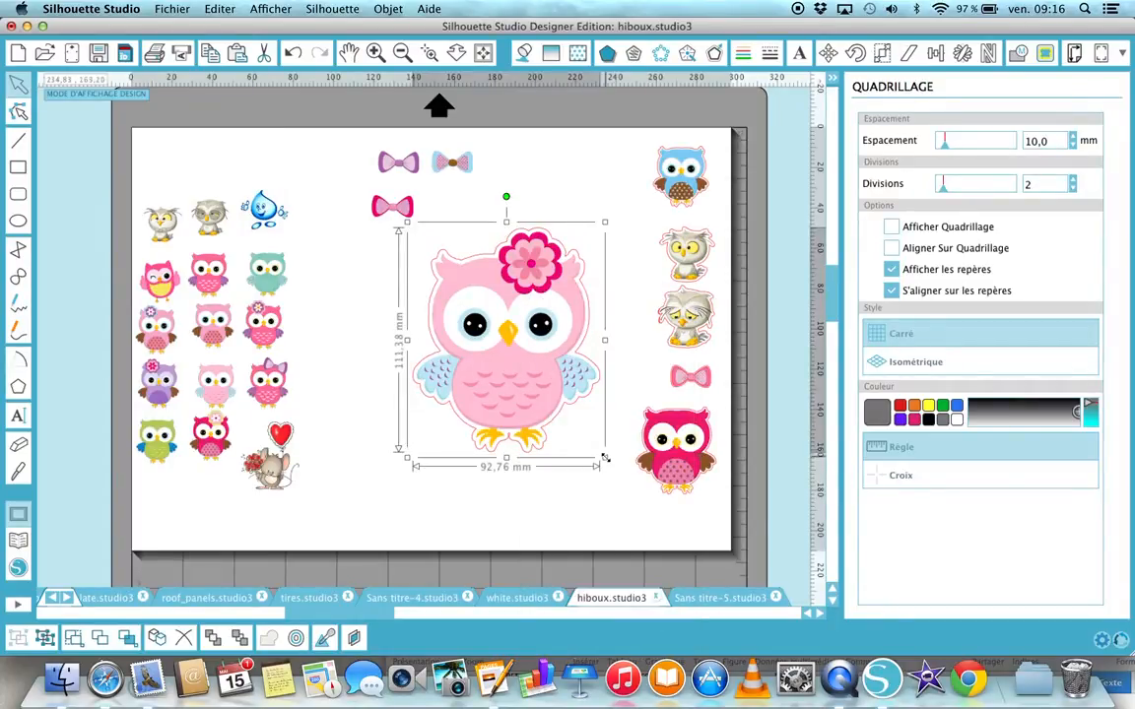
{"action": "left_click_drag", "start_coordinate": [605, 457], "coordinate": [454, 314]}
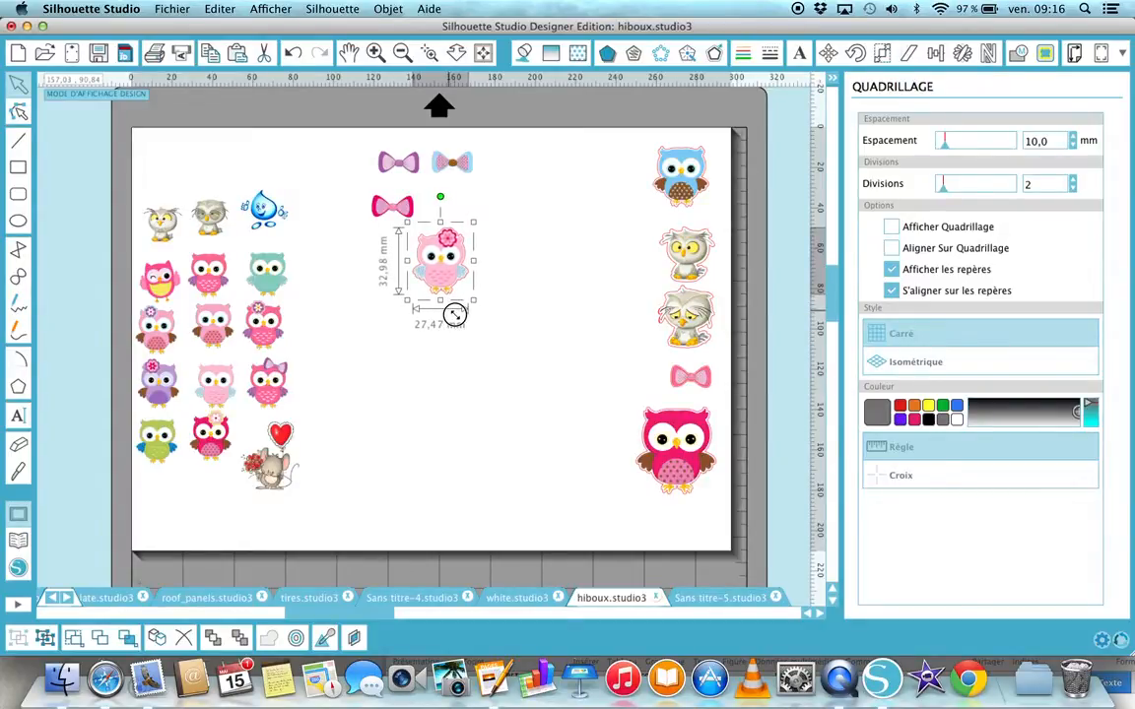
{"action": "left_click_drag", "start_coordinate": [454, 315], "coordinate": [456, 316]}
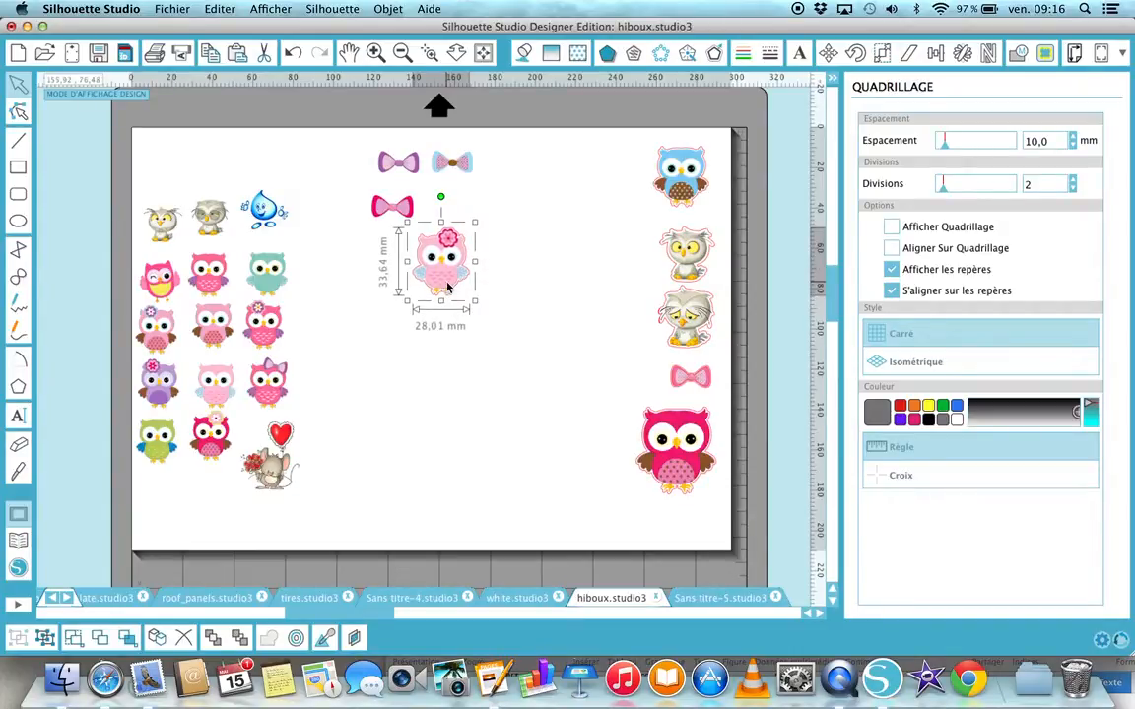
Set the grouped pink owl's width to 30 mm with the aspect ratio locked and place it beside the blue owl.
{"action": "left_click", "coordinate": [273, 339]}
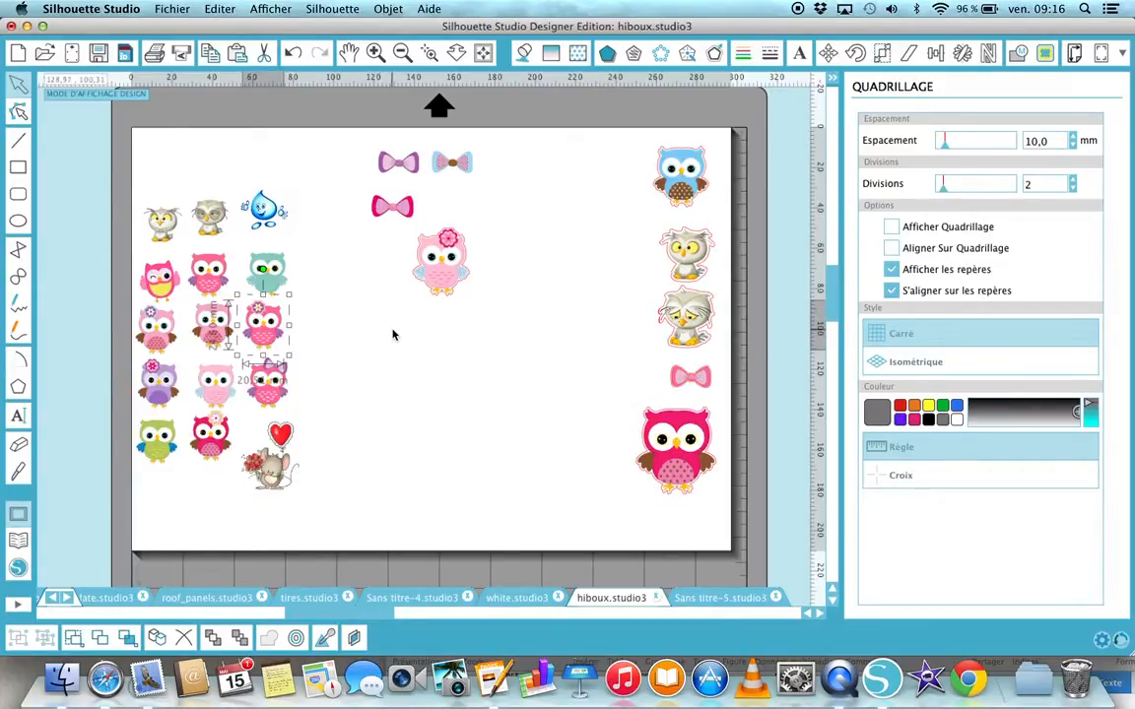
{"action": "left_click", "coordinate": [444, 283]}
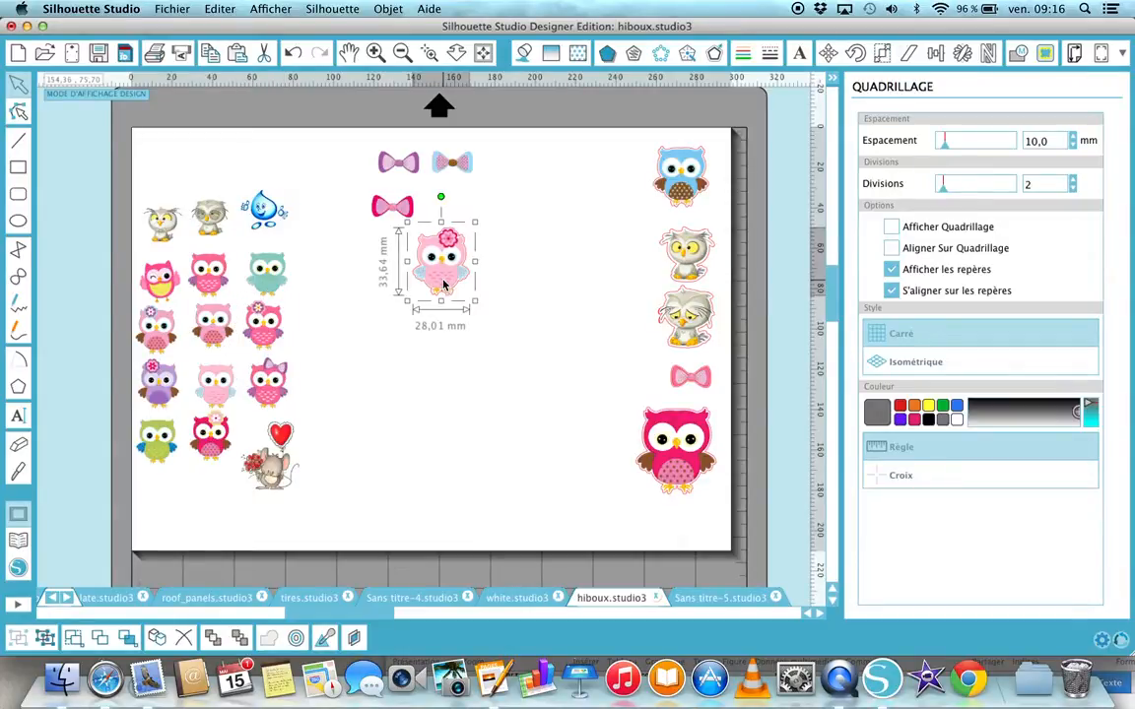
{"action": "left_click", "coordinate": [882, 55]}
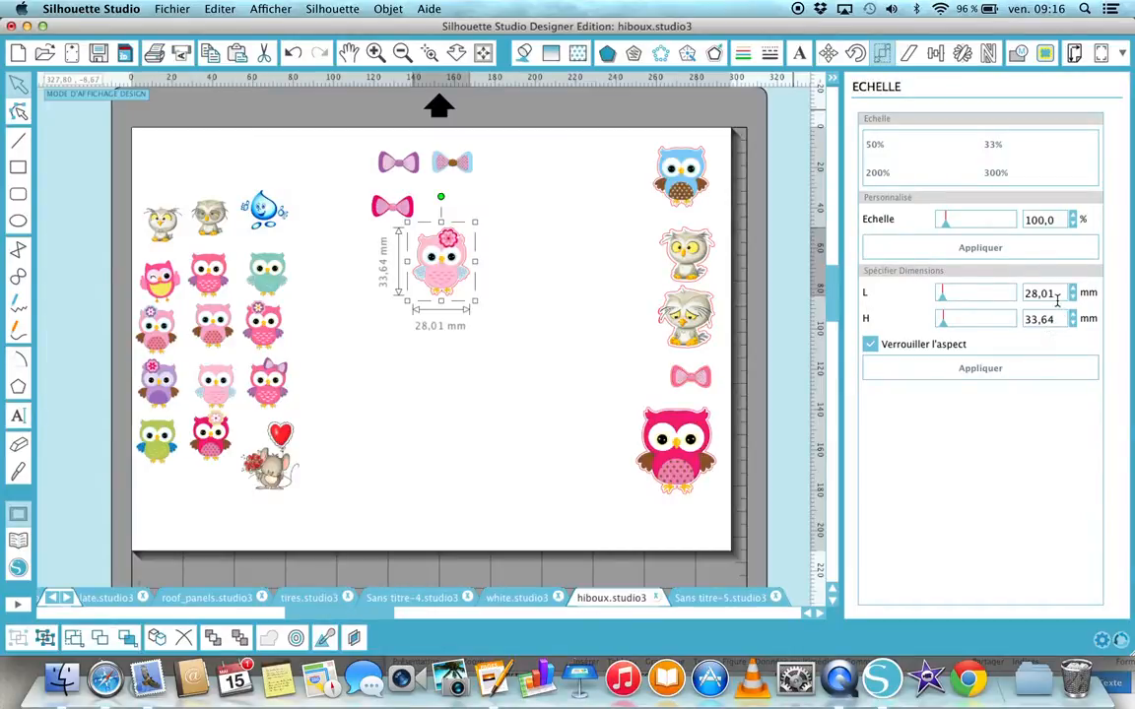
{"action": "left_click_drag", "start_coordinate": [1055, 297], "coordinate": [1004, 289]}
{"action": "type", "text": "30"}
{"action": "left_click", "coordinate": [870, 344]}
{"action": "left_click", "coordinate": [968, 369]}
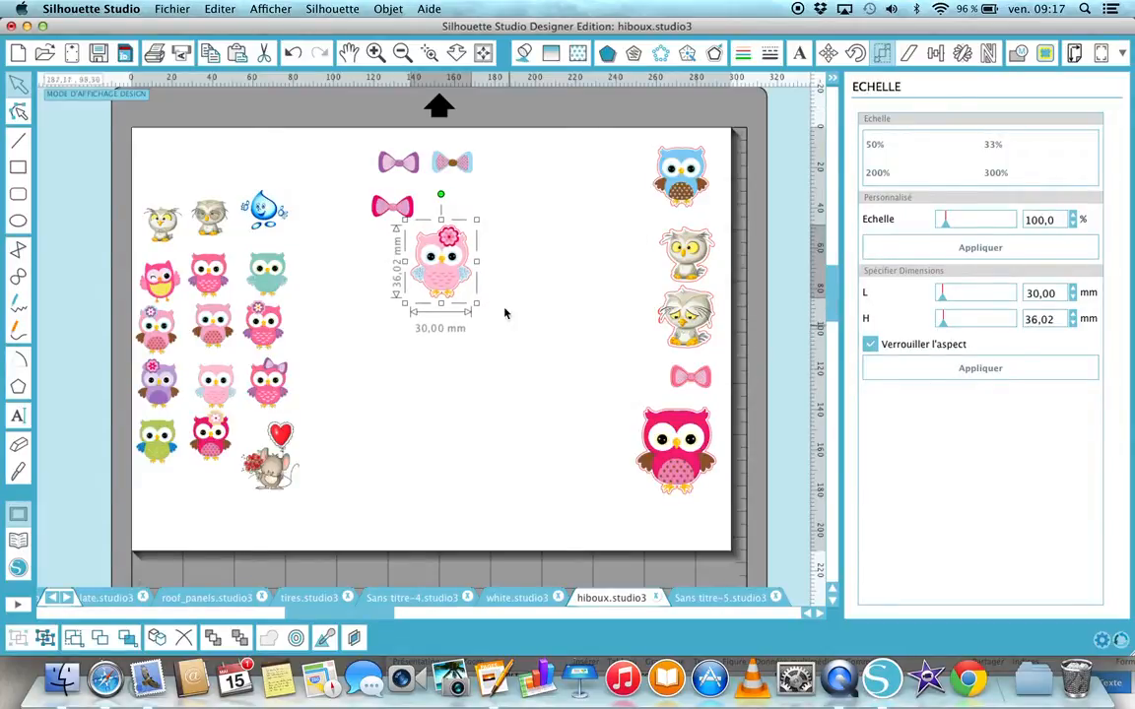
{"action": "left_click_drag", "start_coordinate": [444, 281], "coordinate": [559, 222]}
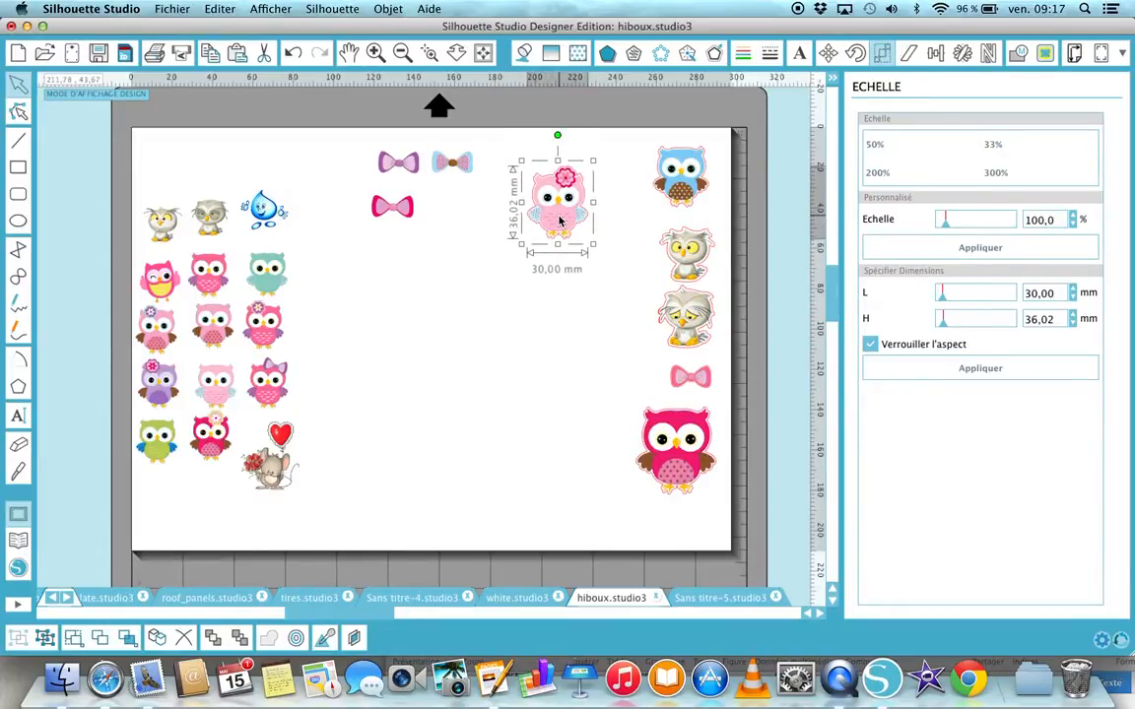
Move the blue water drop image to the middle of the page and turn on the page grid (Afficher Quadrillage).
{"action": "left_click", "coordinate": [263, 208]}
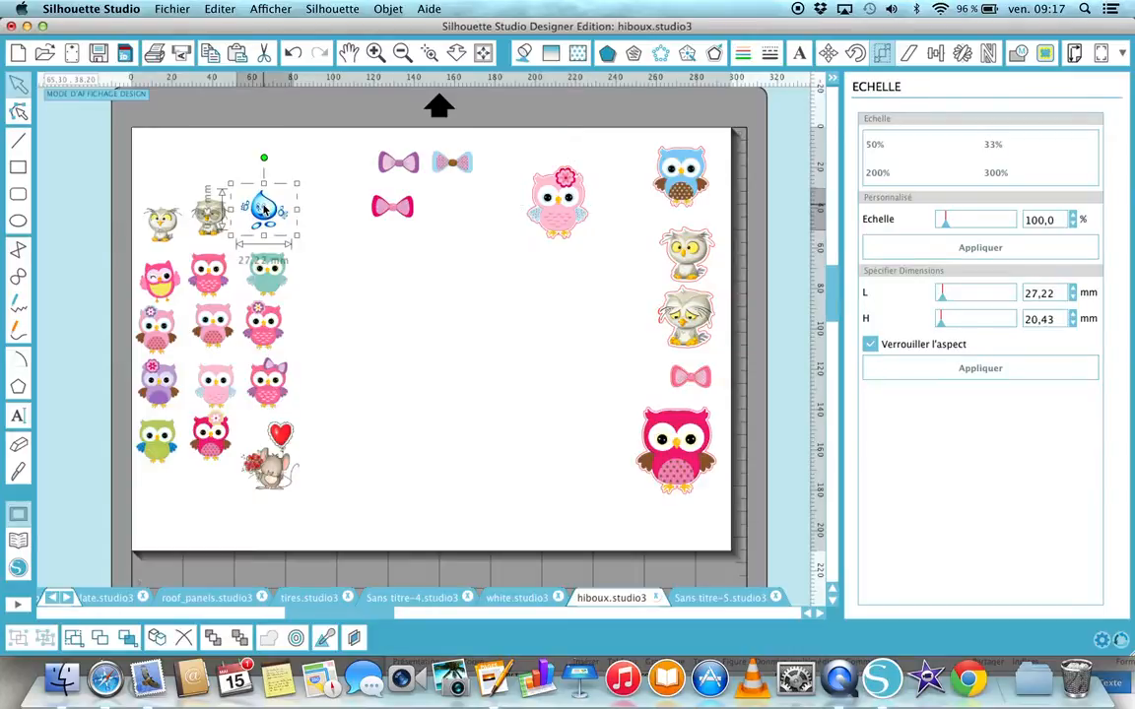
{"action": "left_click_drag", "start_coordinate": [263, 208], "coordinate": [506, 361]}
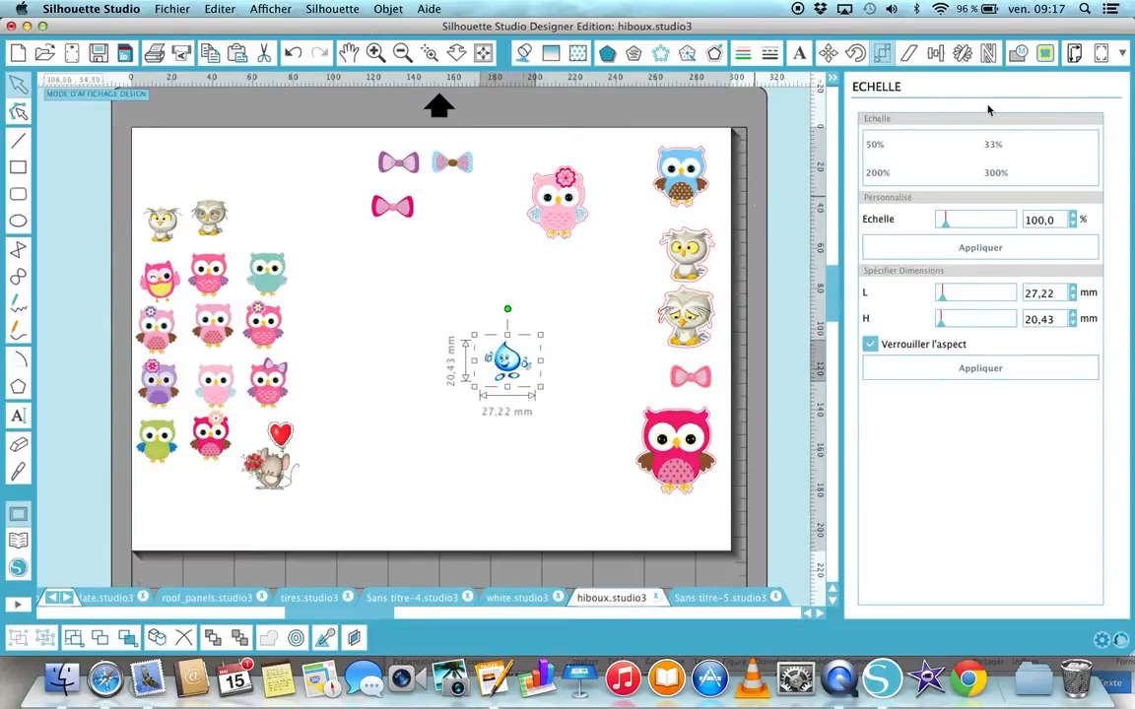
{"action": "left_click", "coordinate": [1123, 55]}
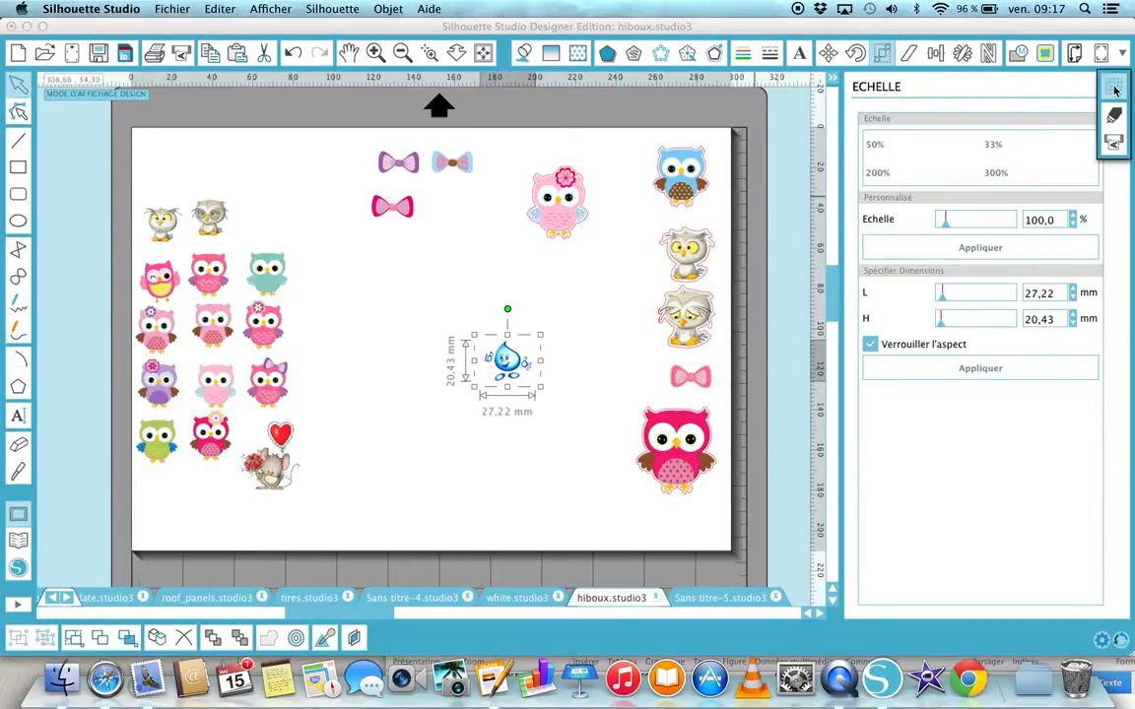
{"action": "left_click", "coordinate": [1116, 91]}
{"action": "left_click", "coordinate": [893, 230]}
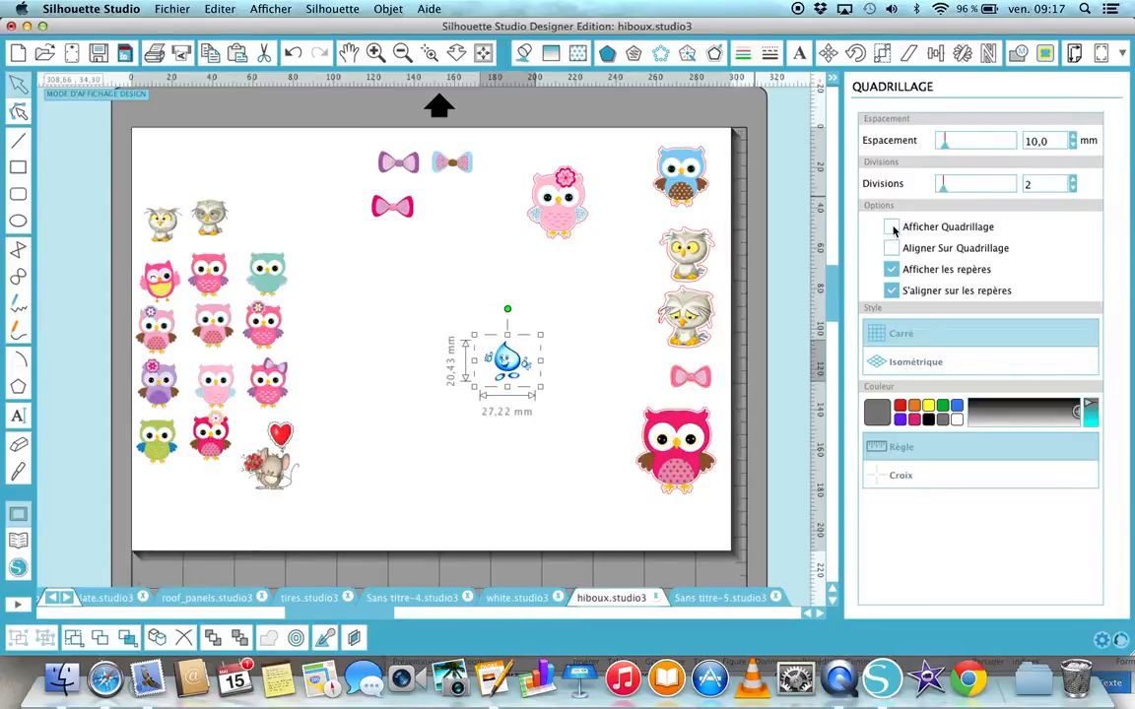
{"action": "left_click", "coordinate": [893, 227]}
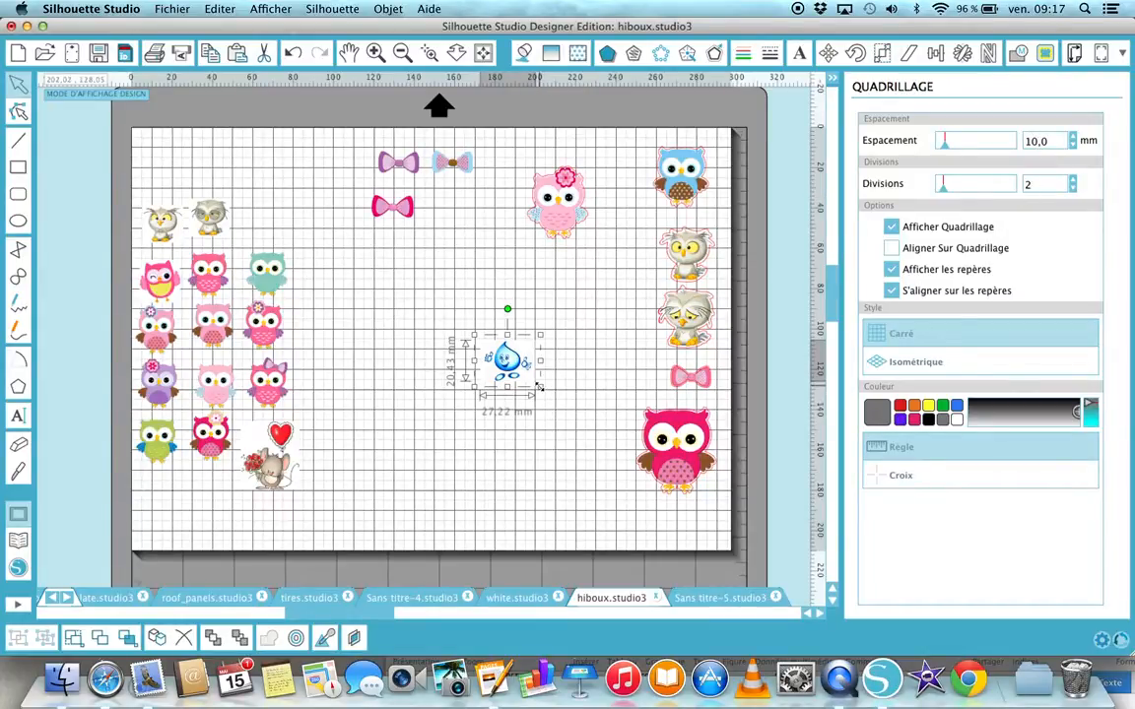
Enlarge the water drop image to about 122 × 92 mm and position it in the free space mid-page.
{"action": "left_click_drag", "start_coordinate": [539, 387], "coordinate": [605, 542]}
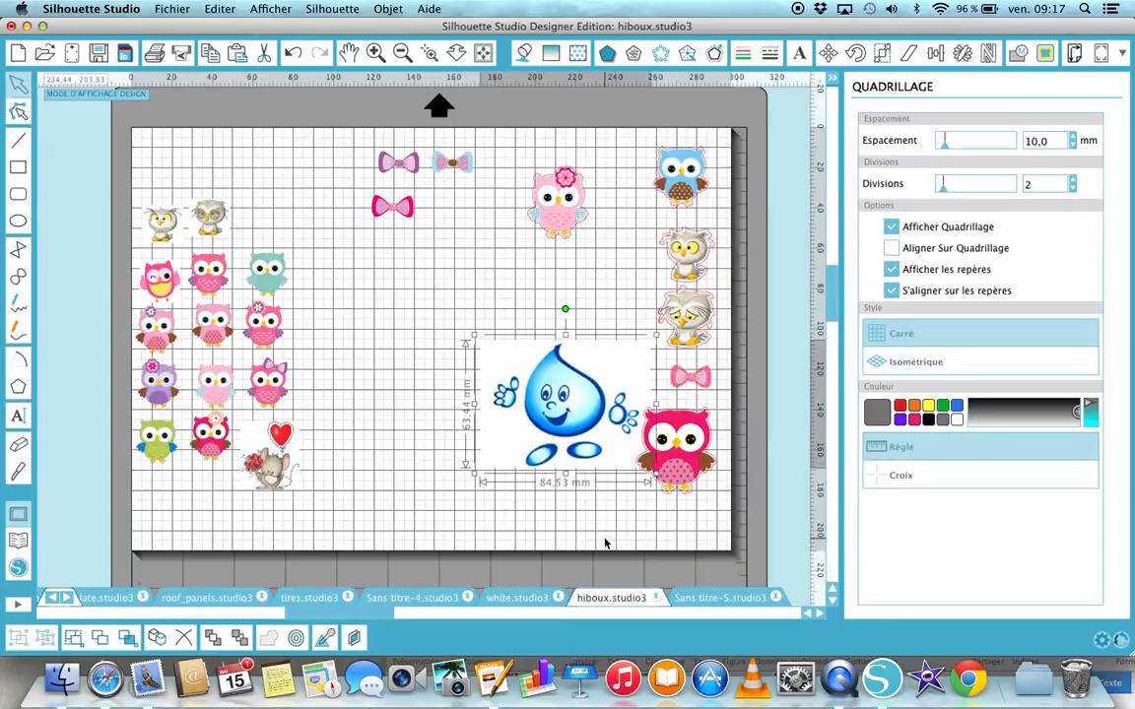
{"action": "left_click_drag", "start_coordinate": [584, 394], "coordinate": [496, 356]}
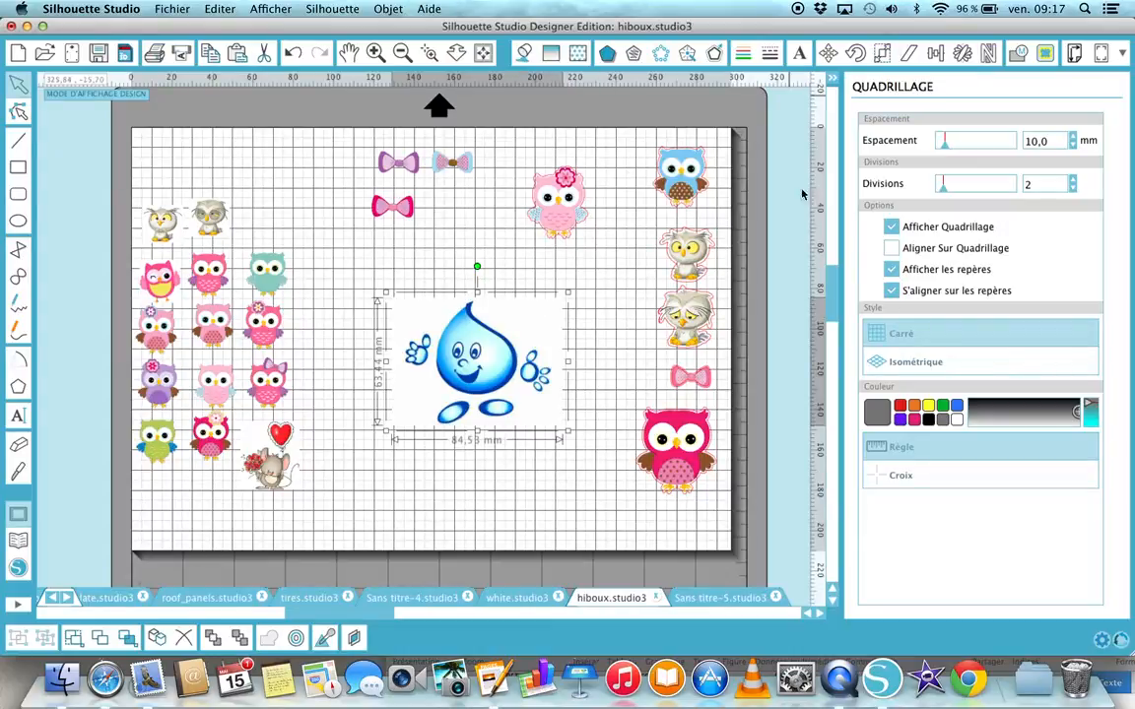
{"action": "left_click_drag", "start_coordinate": [569, 433], "coordinate": [643, 490]}
{"action": "left_click_drag", "start_coordinate": [558, 455], "coordinate": [514, 431]}
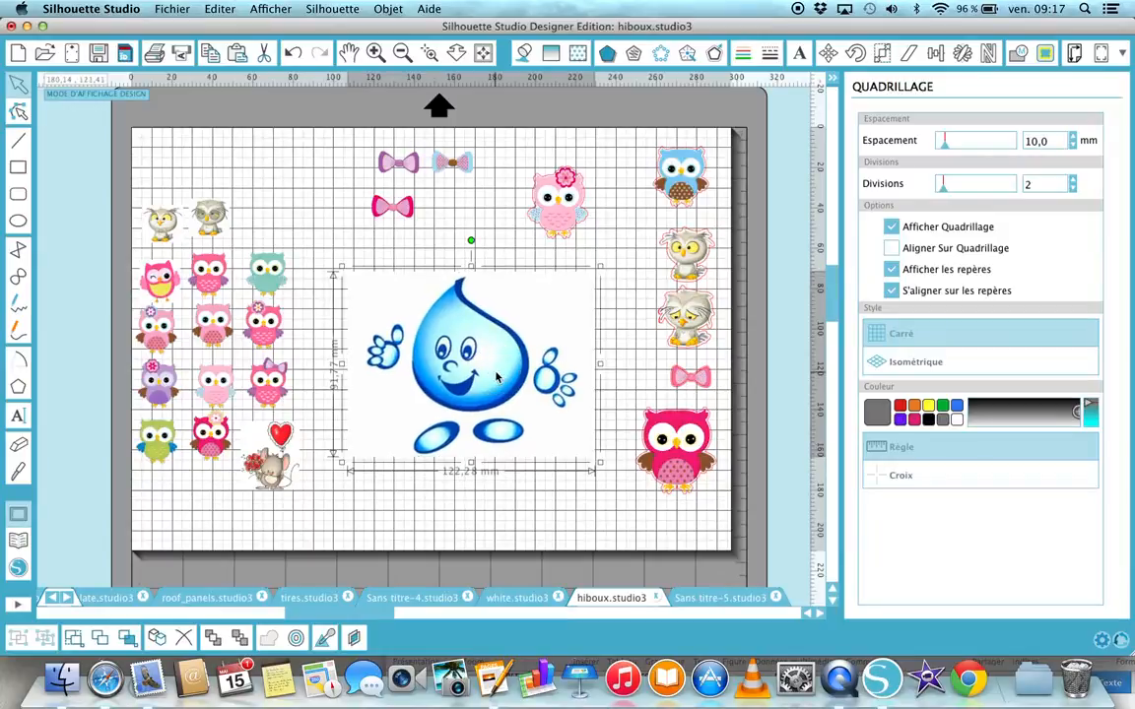
Define a tracing area of about 139 × 132 mm around the water drop and turn off Filtre supérieur.
{"action": "left_click", "coordinate": [1046, 56]}
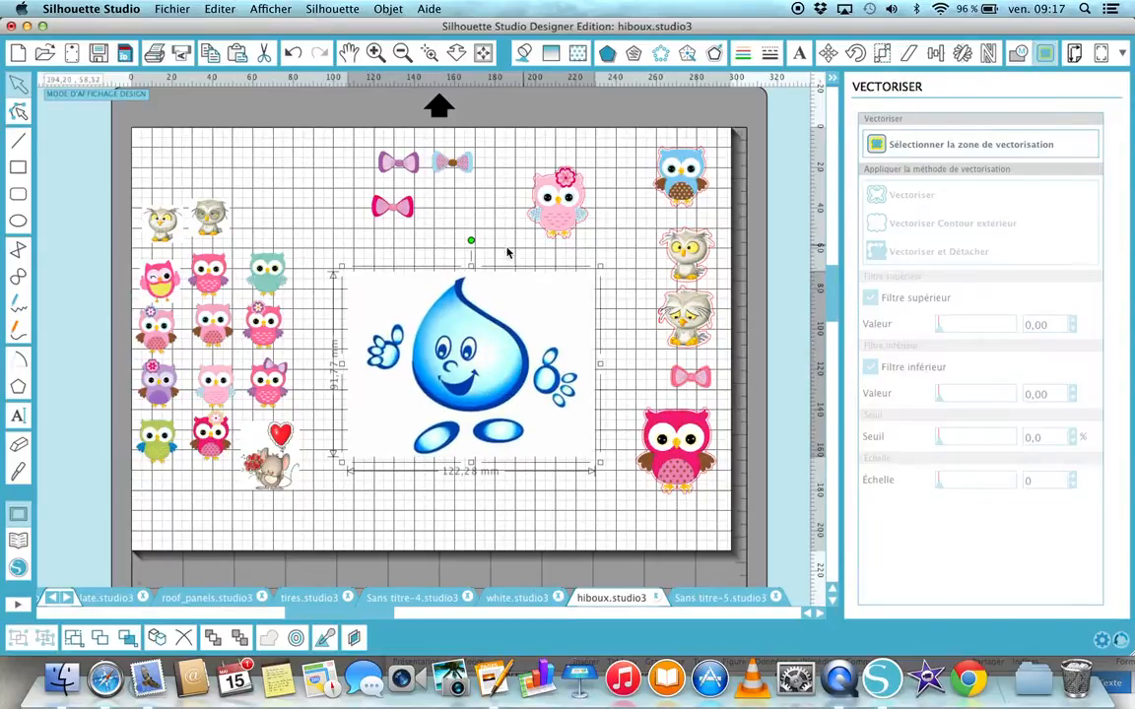
{"action": "left_click", "coordinate": [880, 146]}
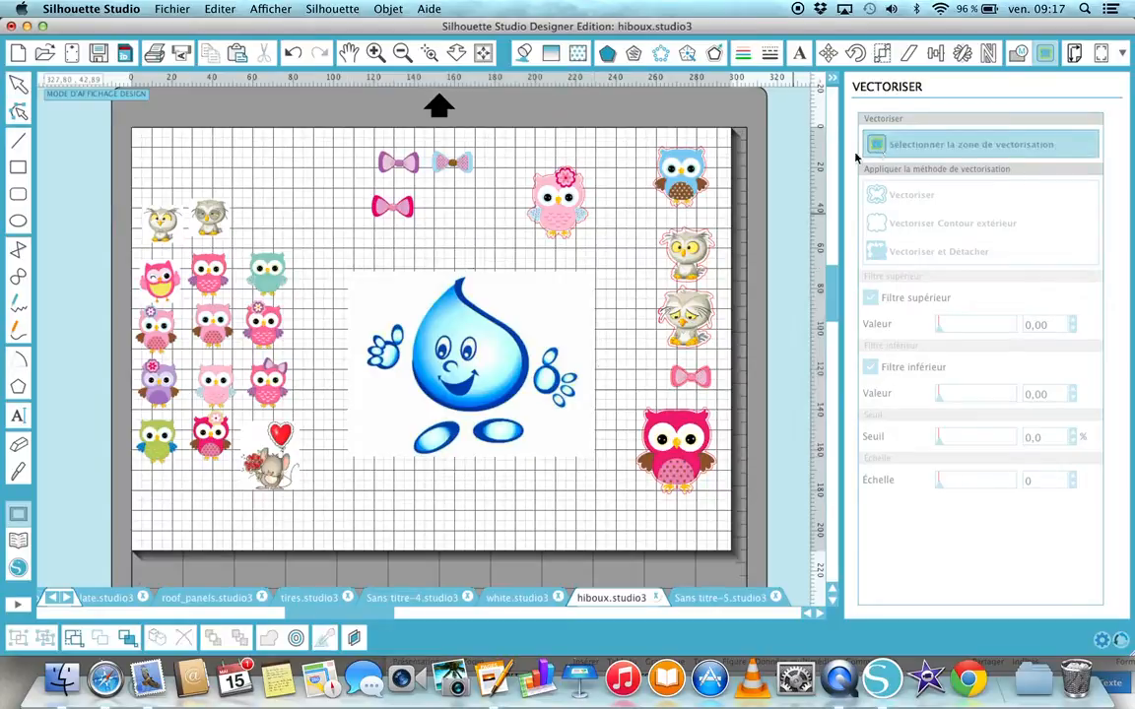
{"action": "left_click_drag", "start_coordinate": [342, 253], "coordinate": [623, 525]}
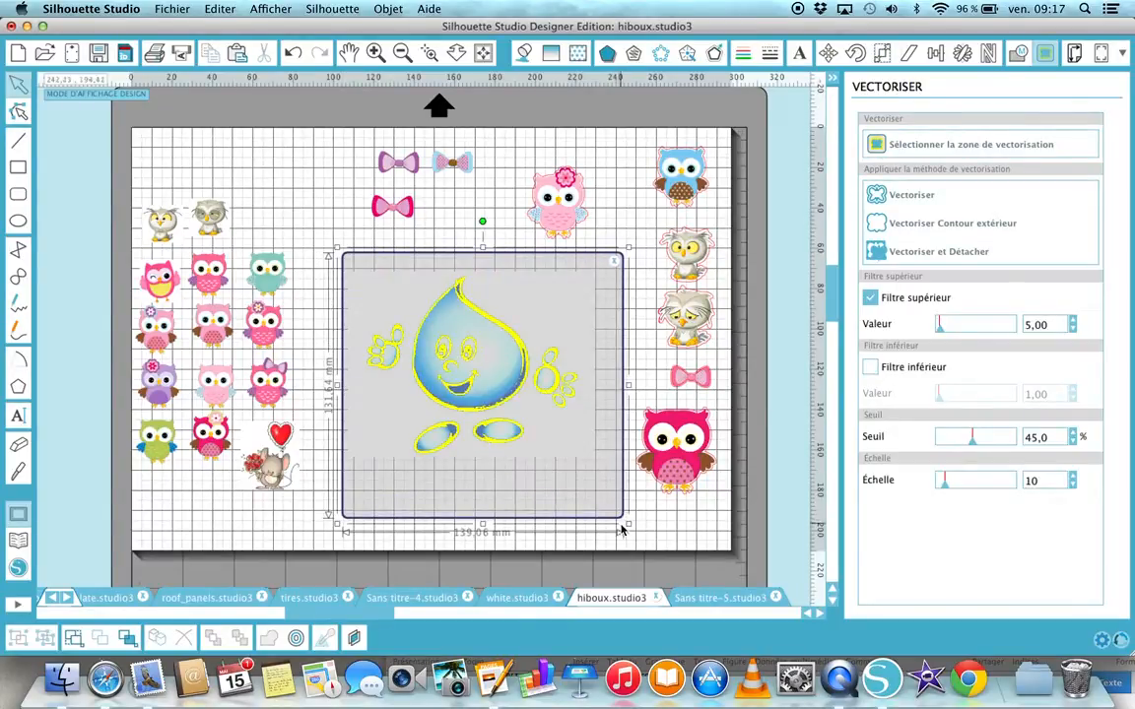
{"action": "left_click", "coordinate": [870, 300]}
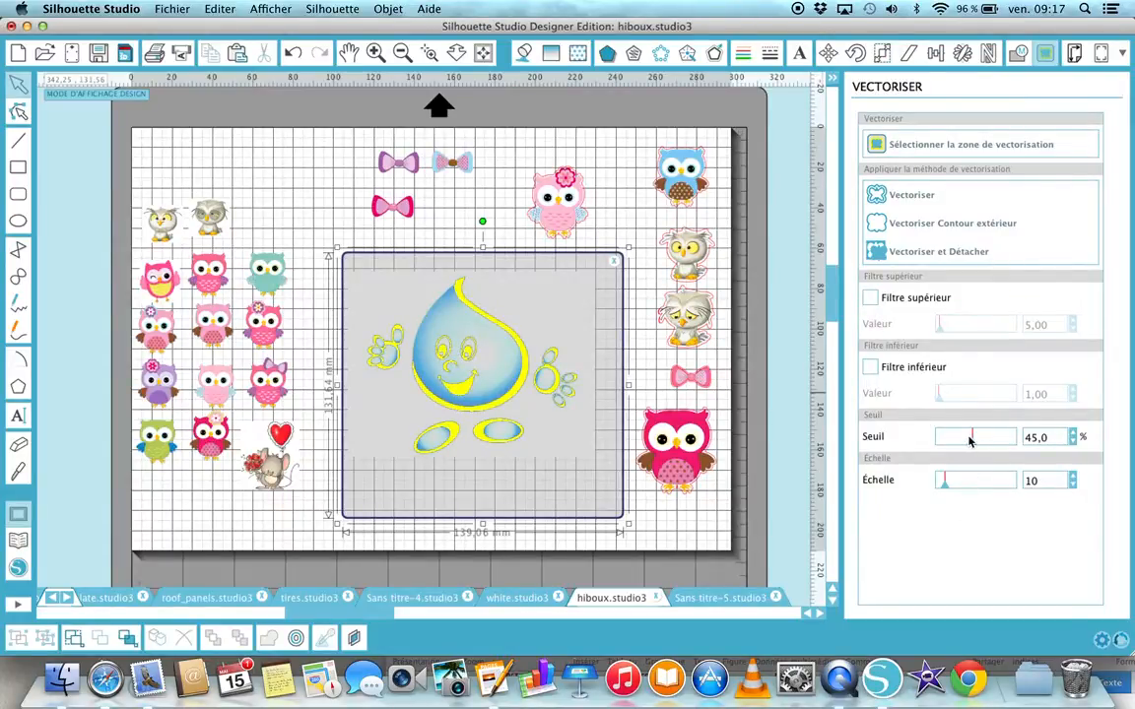
Try detaching the water drop with Vectoriser et Détacher at a 64.5% threshold, shifting the leftover background to check the separation.
{"action": "left_click_drag", "start_coordinate": [970, 442], "coordinate": [988, 436]}
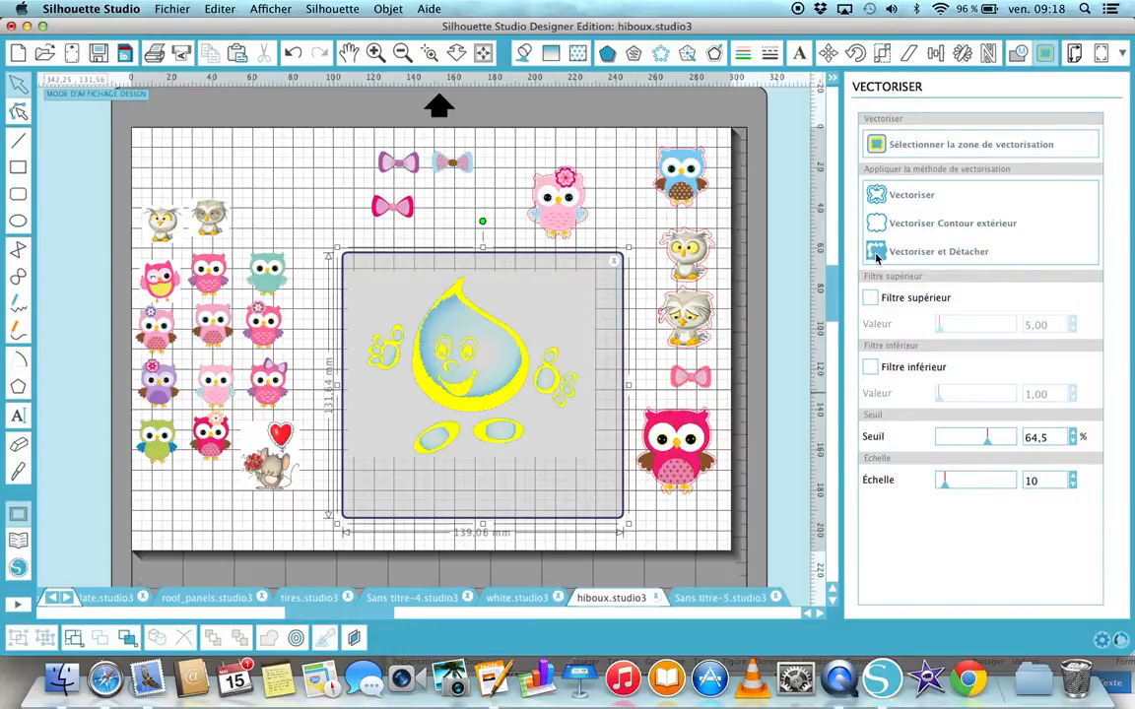
{"action": "left_click", "coordinate": [877, 257]}
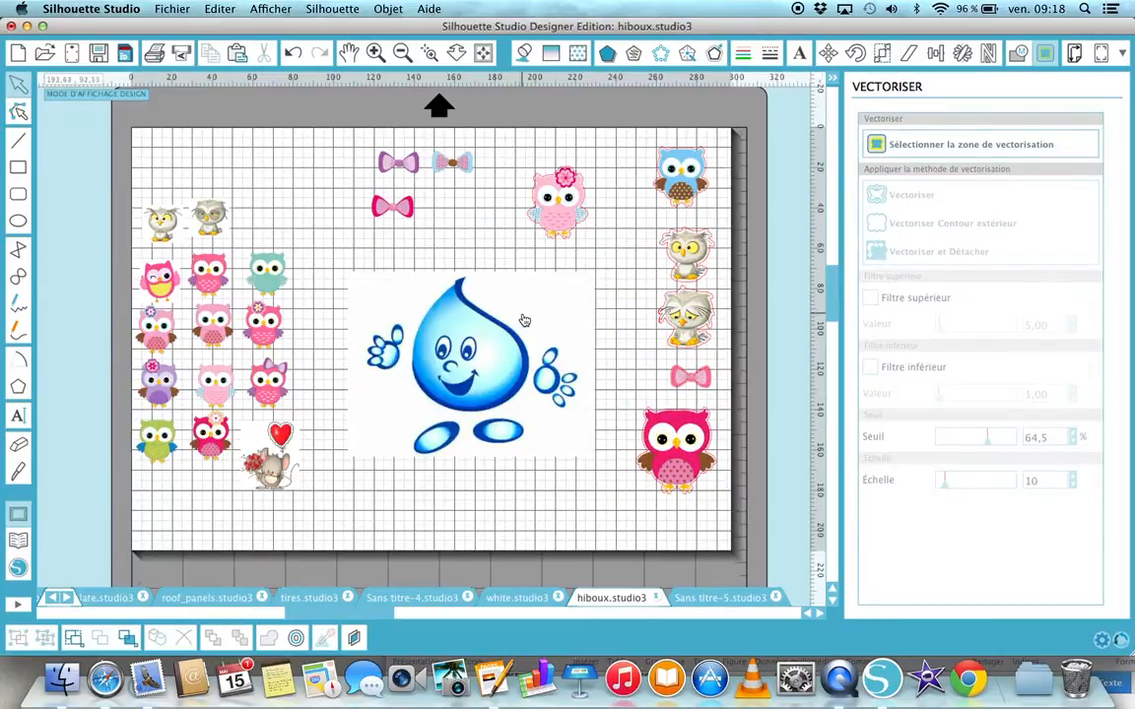
{"action": "mouse_move", "coordinate": [523, 318]}
{"action": "left_mouse_down"}
{"action": "mouse_move", "coordinate": [580, 445]}
{"action": "mouse_move", "coordinate": [575, 489]}
{"action": "mouse_move", "coordinate": [526, 337]}
{"action": "left_mouse_up"}
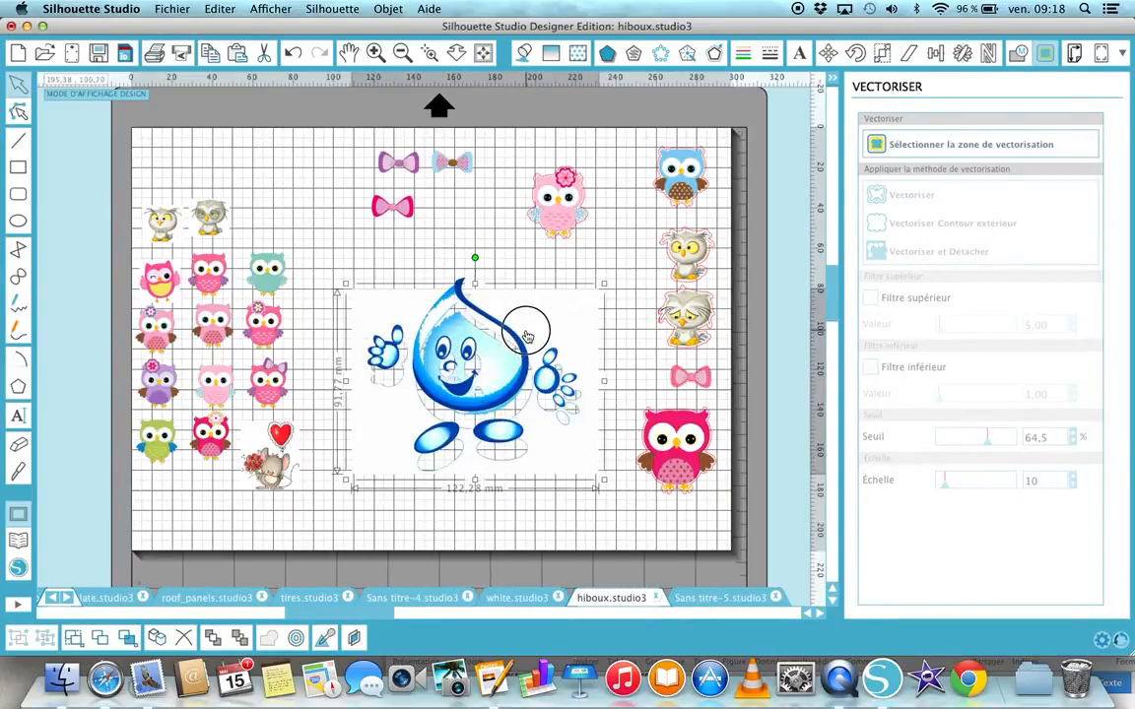
{"action": "left_click", "coordinate": [293, 53]}
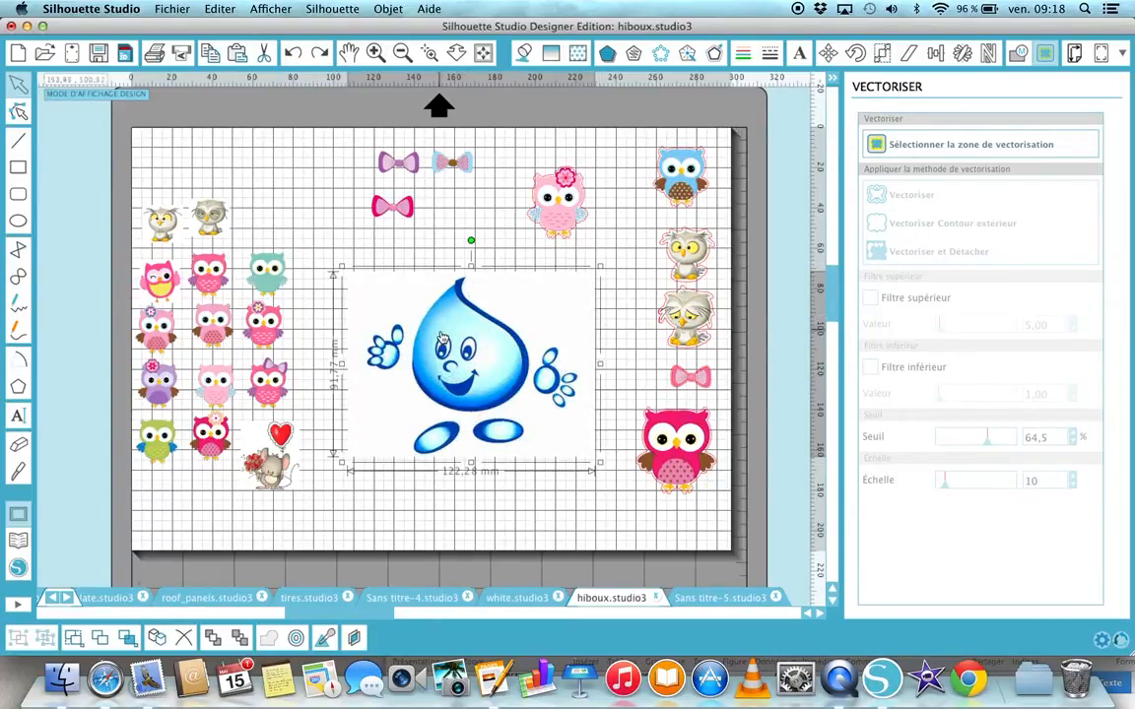
{"action": "mouse_move", "coordinate": [382, 306]}
{"action": "left_mouse_down"}
{"action": "mouse_move", "coordinate": [362, 316]}
{"action": "mouse_move", "coordinate": [391, 307]}
{"action": "mouse_move", "coordinate": [380, 309]}
{"action": "left_mouse_up"}
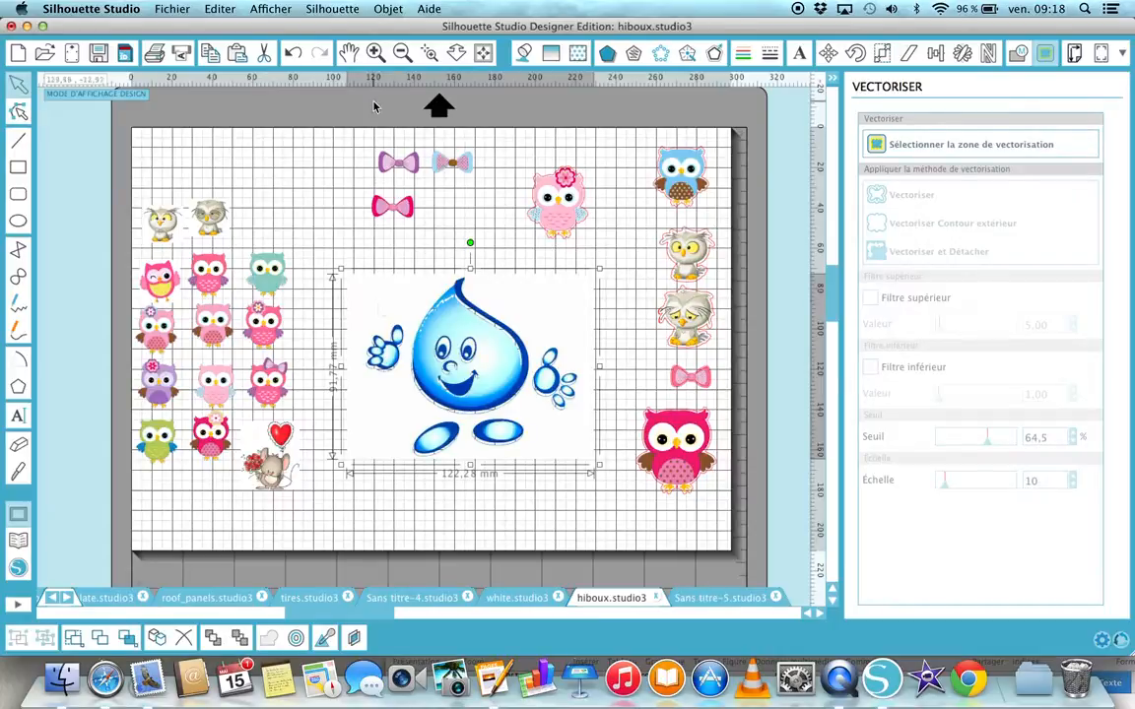
{"action": "left_click", "coordinate": [291, 54]}
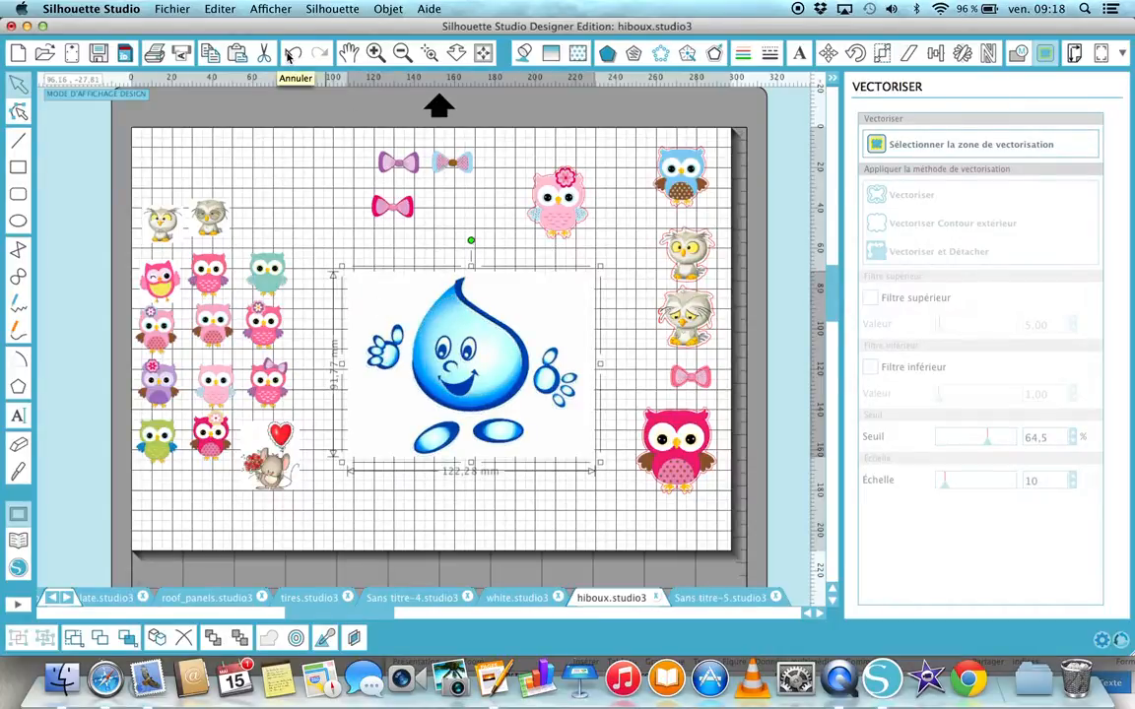
Shift the leftover background once more to inspect it, and undo both that move and the detachment of the water drop.
{"action": "left_click", "coordinate": [636, 348]}
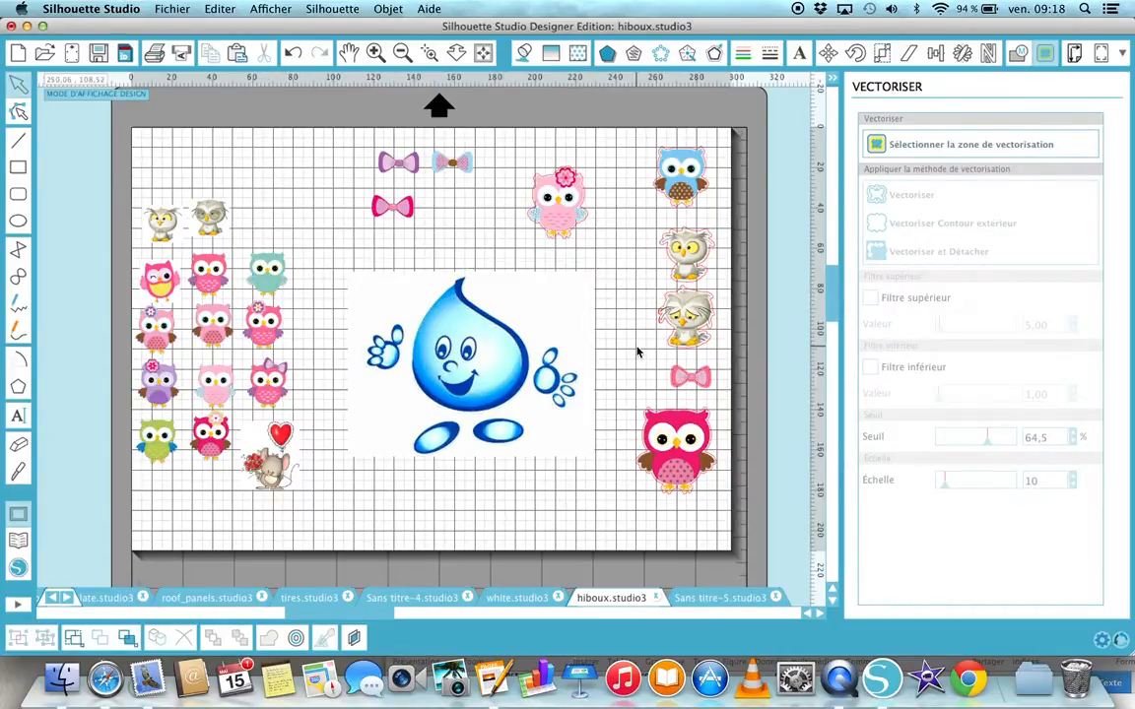
{"action": "left_click", "coordinate": [586, 303]}
{"action": "mouse_move", "coordinate": [586, 303]}
{"action": "left_mouse_down"}
{"action": "mouse_move", "coordinate": [616, 345]}
{"action": "mouse_move", "coordinate": [629, 395]}
{"action": "mouse_move", "coordinate": [611, 449]}
{"action": "mouse_move", "coordinate": [555, 461]}
{"action": "mouse_move", "coordinate": [517, 442]}
{"action": "mouse_move", "coordinate": [562, 458]}
{"action": "mouse_move", "coordinate": [572, 297]}
{"action": "left_mouse_up"}
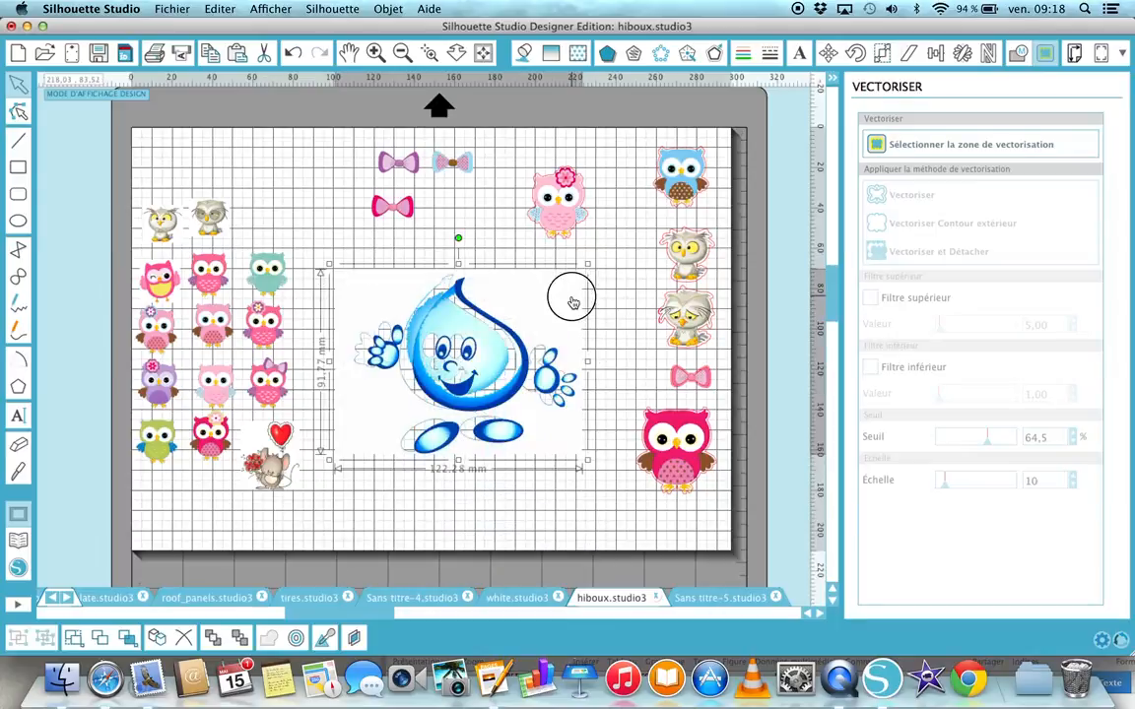
{"action": "left_click", "coordinate": [293, 53]}
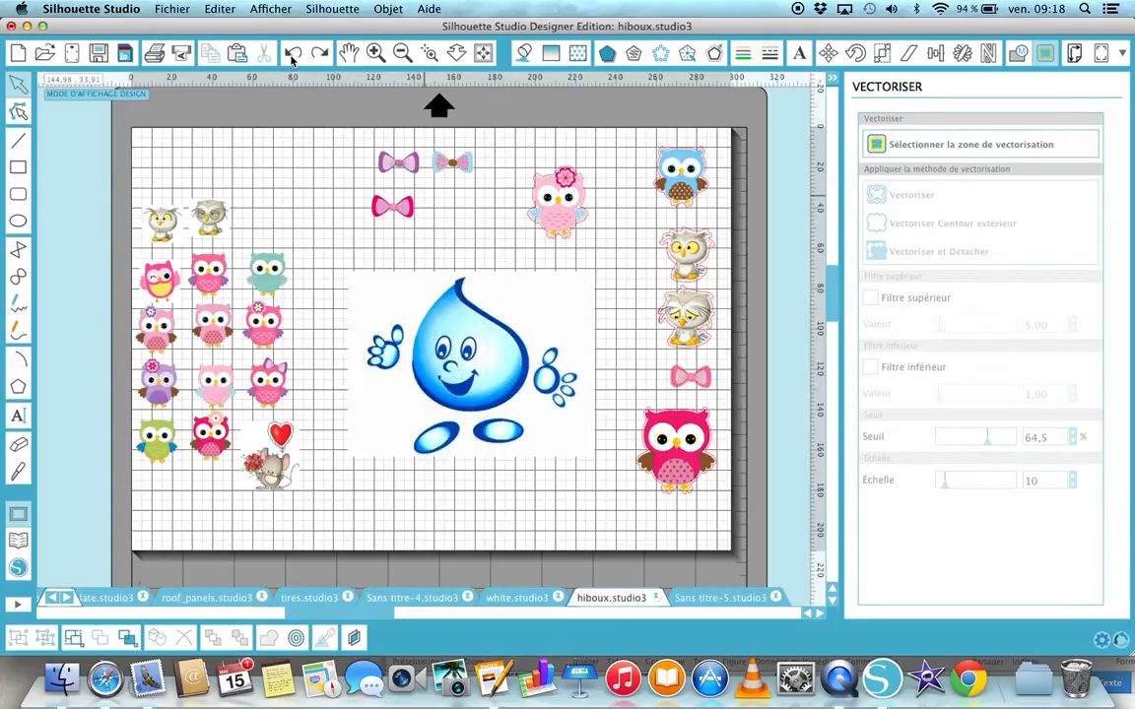
{"action": "left_click", "coordinate": [293, 59]}
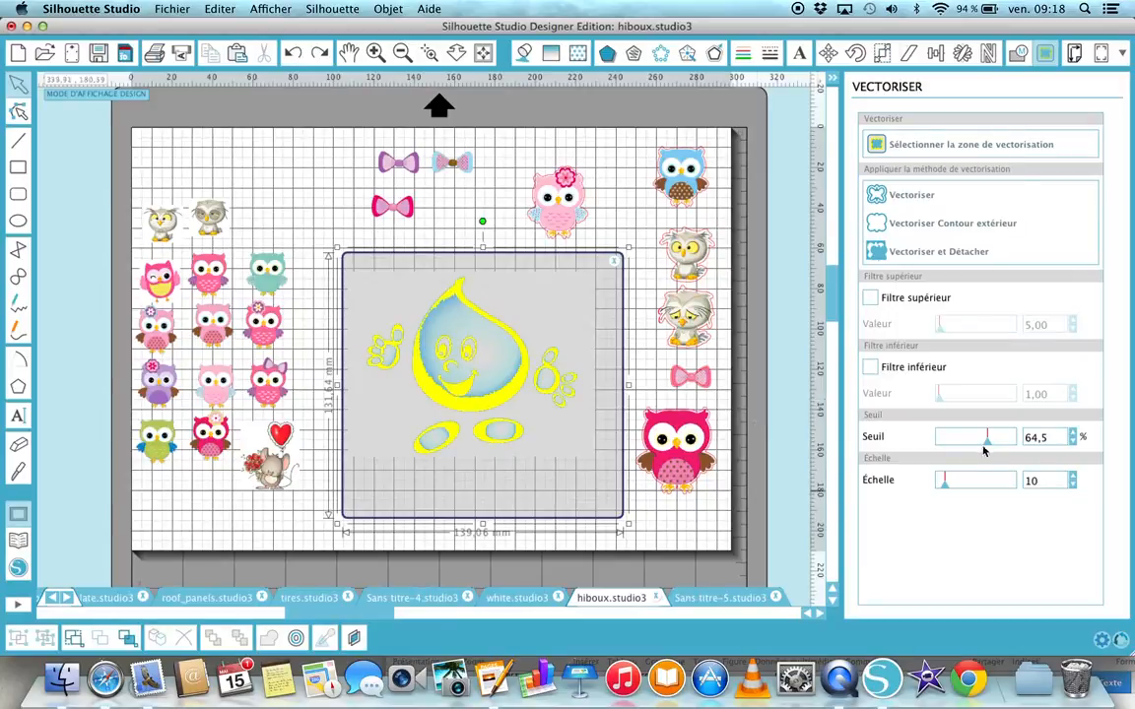
Trace the water drop's outer edge (Vectoriser Contour extérieur) at a 94.4% threshold and nudge its image slightly.
{"action": "left_click_drag", "start_coordinate": [989, 440], "coordinate": [1011, 450]}
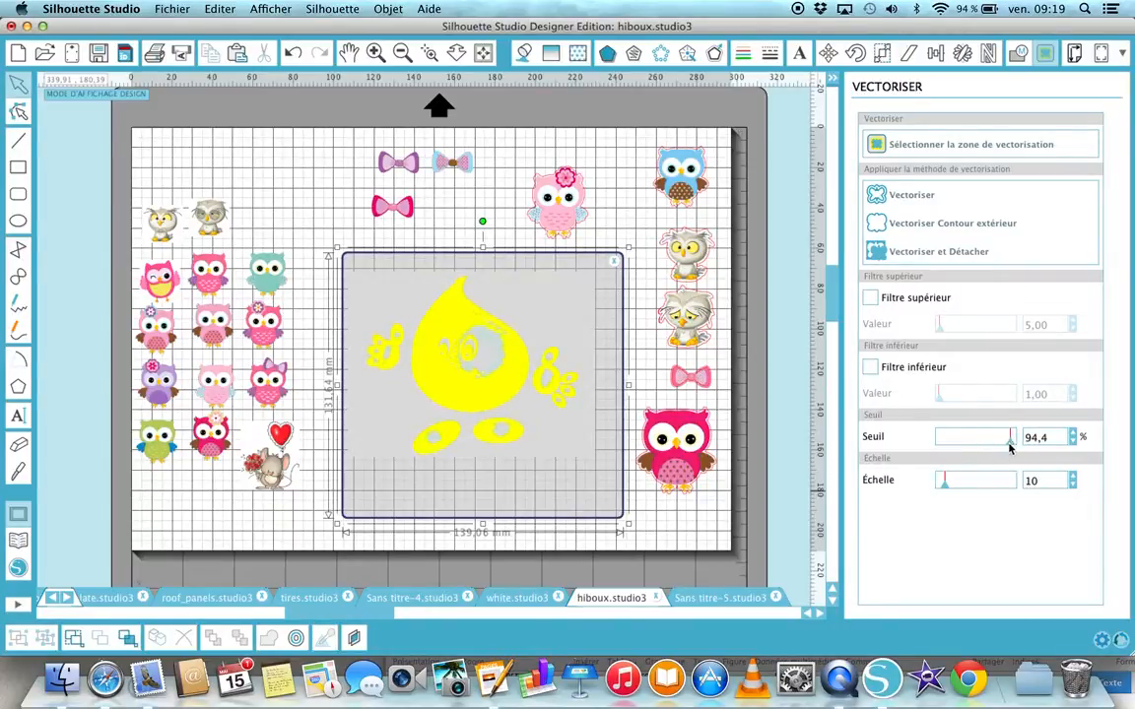
{"action": "left_click", "coordinate": [950, 225]}
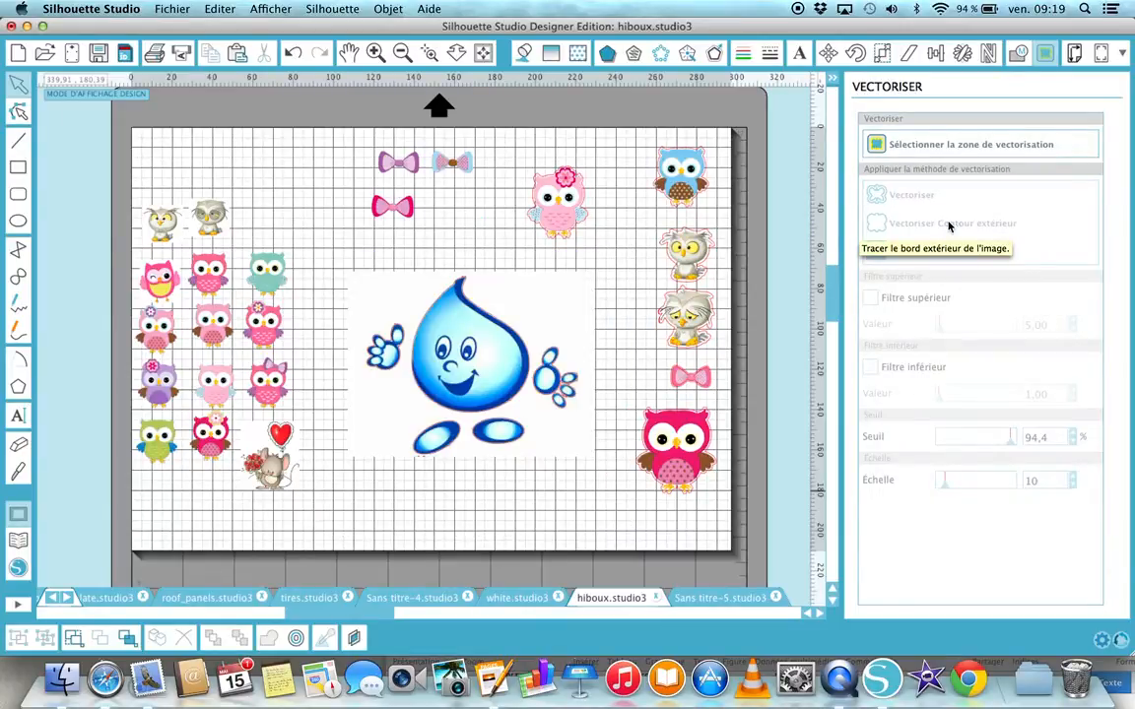
{"action": "mouse_move", "coordinate": [552, 306]}
{"action": "left_mouse_down"}
{"action": "mouse_move", "coordinate": [585, 471]}
{"action": "mouse_move", "coordinate": [534, 286]}
{"action": "mouse_move", "coordinate": [557, 309]}
{"action": "left_mouse_up"}
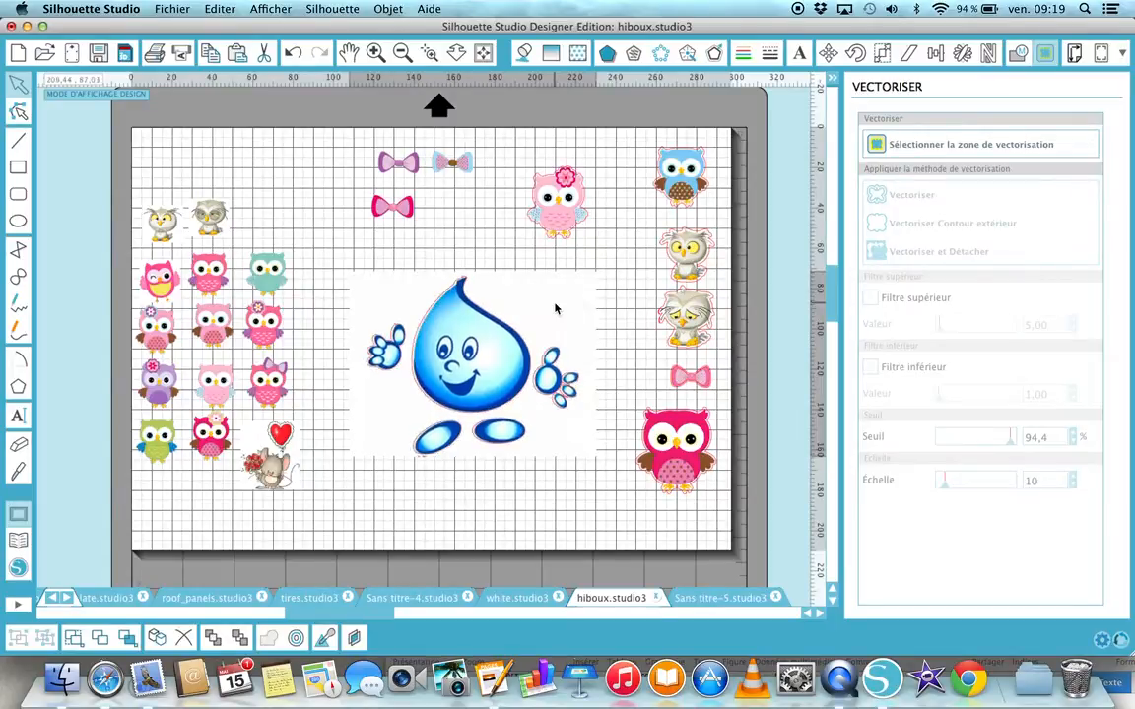
Undo the last shifts of the water drop image and try a 2.0 mm Contour offset around it.
{"action": "left_click", "coordinate": [290, 51]}
{"action": "left_click", "coordinate": [293, 52]}
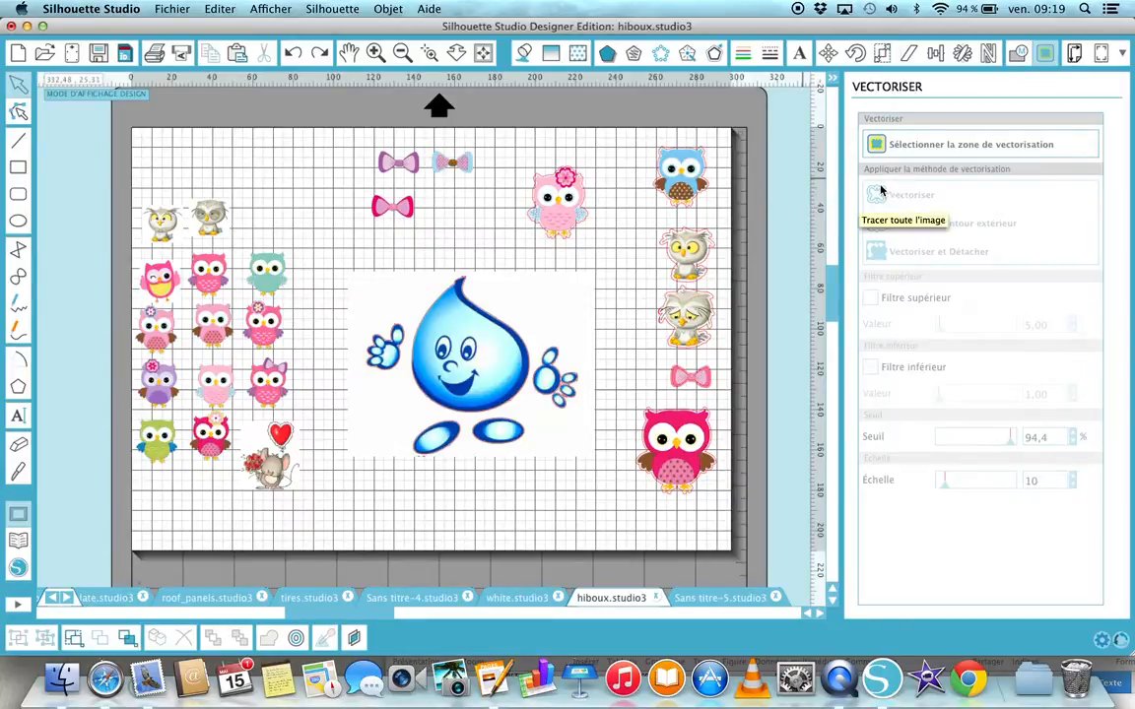
{"action": "left_click", "coordinate": [519, 341]}
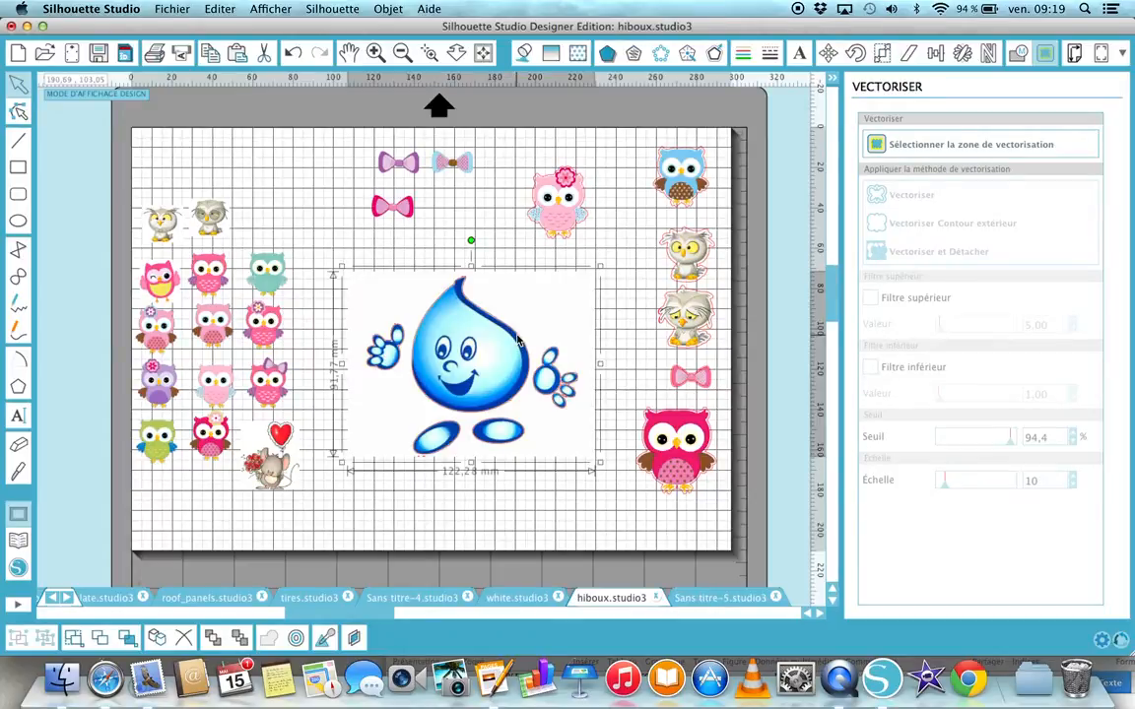
{"action": "left_click", "coordinate": [715, 56]}
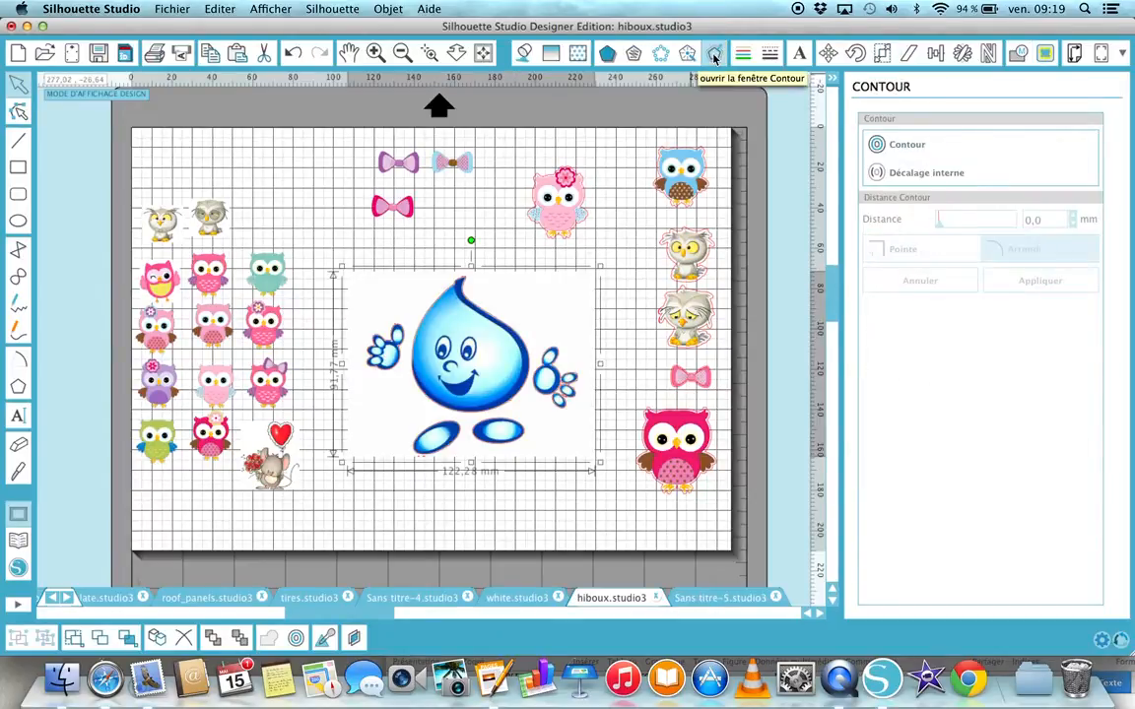
{"action": "left_click", "coordinate": [877, 145]}
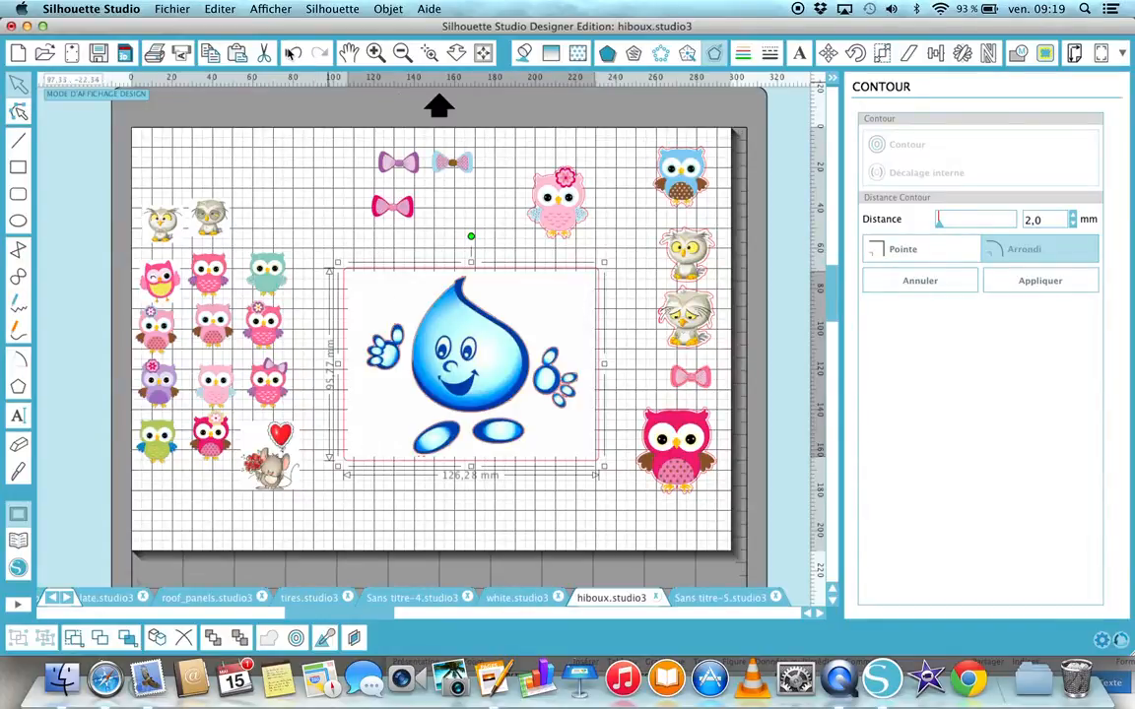
Undo the offset and the previous trace, and retrace the water drop's outer edge with Seuil 88.2% and Échelle 4.
{"action": "left_click", "coordinate": [293, 52]}
{"action": "left_click", "coordinate": [293, 52]}
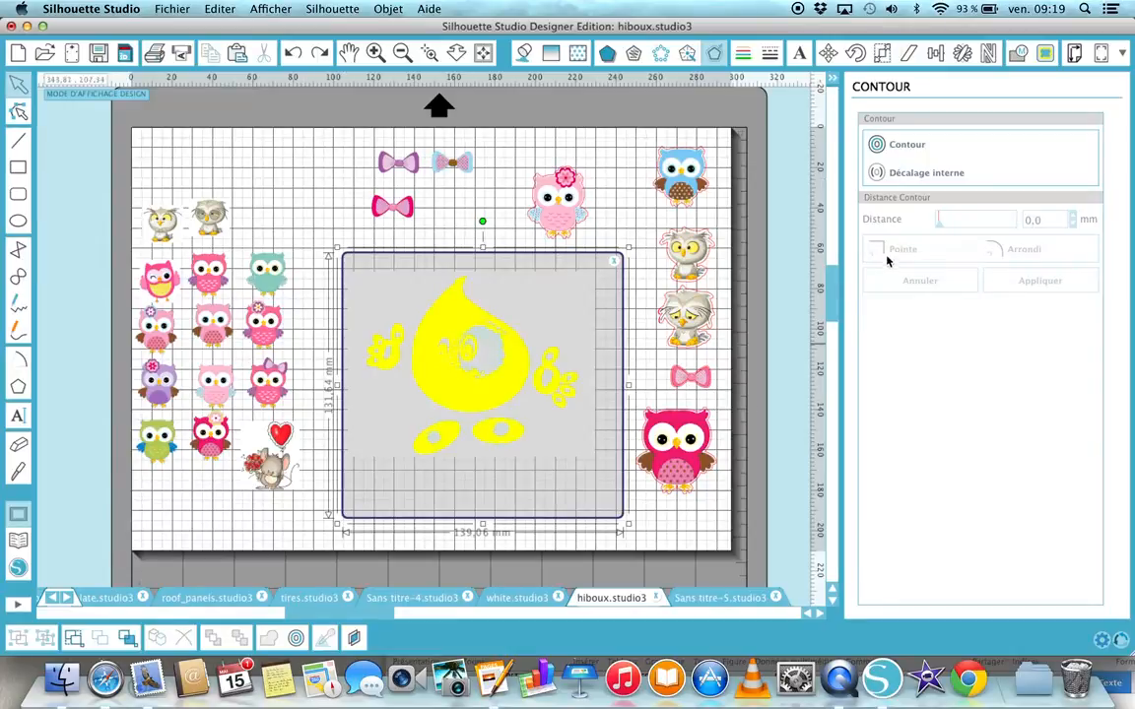
{"action": "left_click", "coordinate": [1047, 55]}
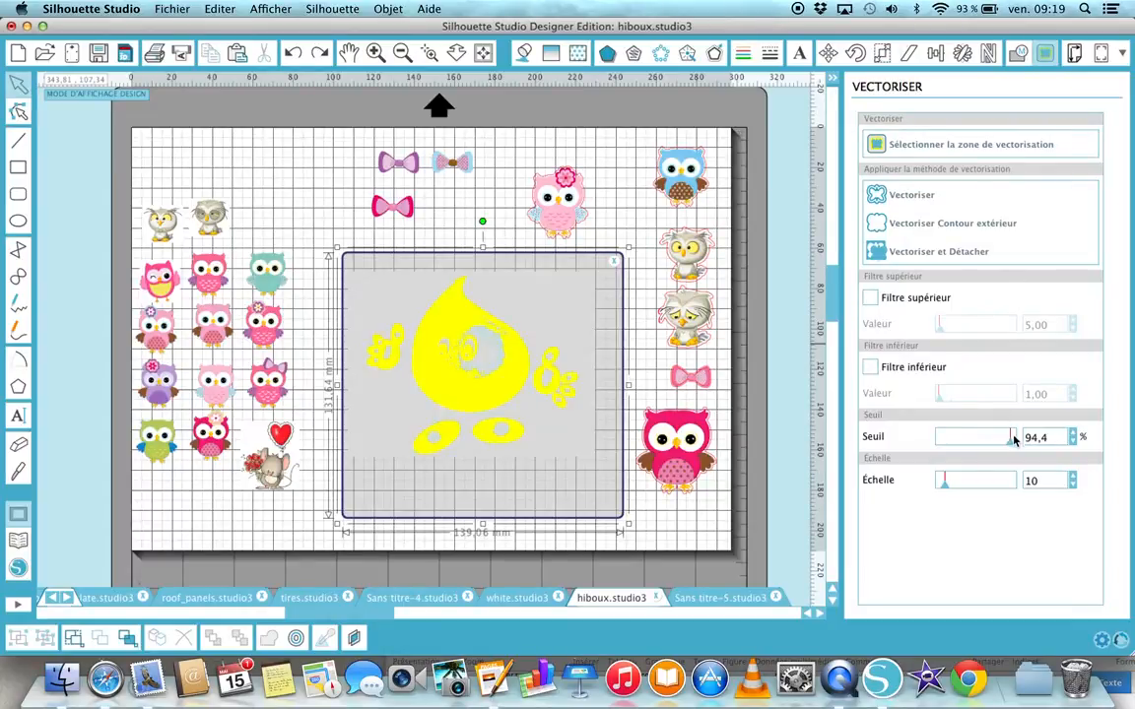
{"action": "left_click", "coordinate": [1010, 443]}
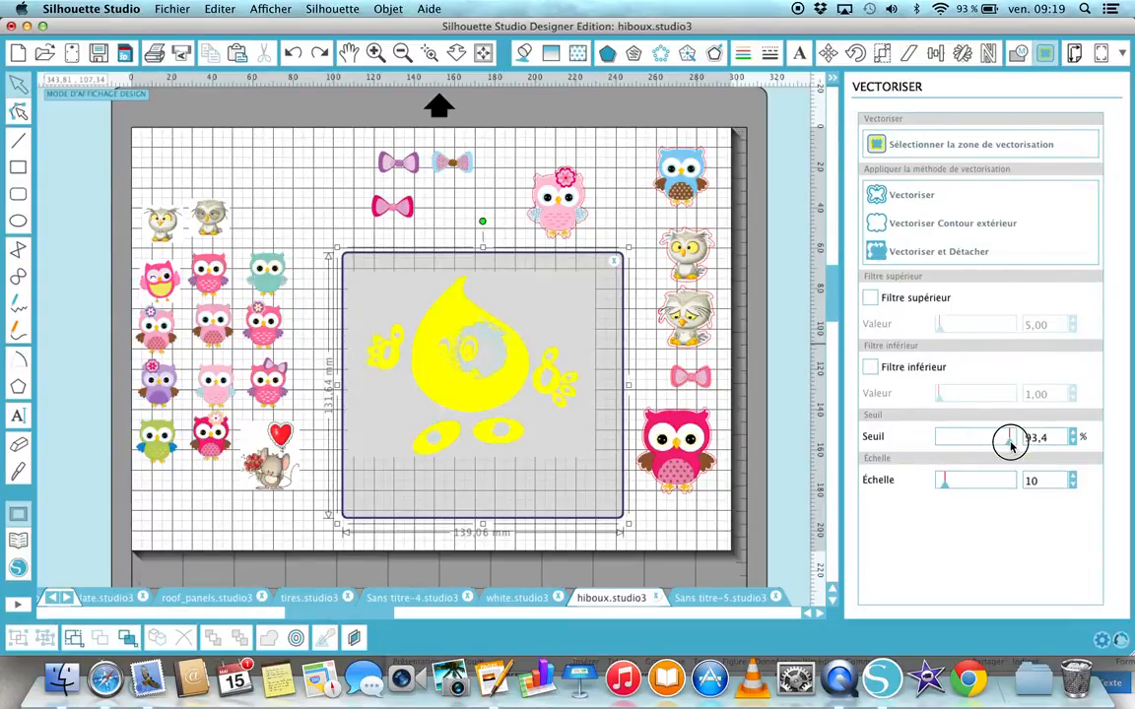
{"action": "left_click_drag", "start_coordinate": [1010, 443], "coordinate": [1014, 448]}
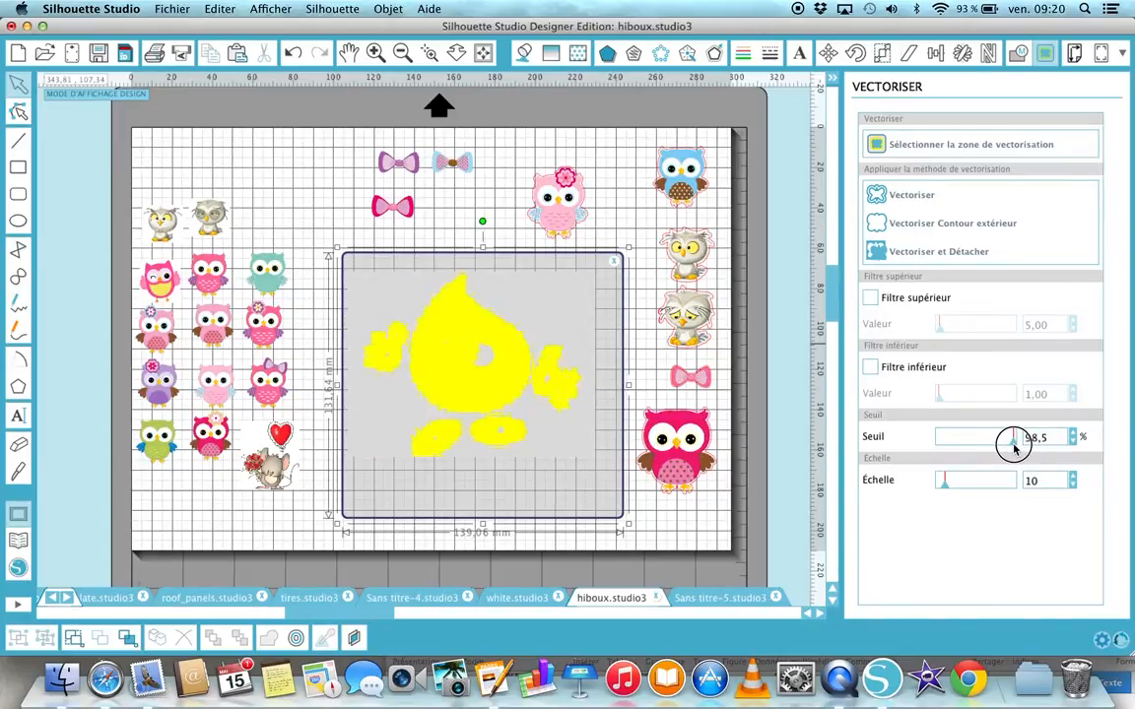
{"action": "mouse_move", "coordinate": [1014, 448]}
{"action": "left_mouse_down"}
{"action": "mouse_move", "coordinate": [966, 456]}
{"action": "mouse_move", "coordinate": [945, 443]}
{"action": "mouse_move", "coordinate": [945, 456]}
{"action": "mouse_move", "coordinate": [1014, 460]}
{"action": "mouse_move", "coordinate": [1005, 456]}
{"action": "left_mouse_up"}
{"action": "mouse_move", "coordinate": [945, 488]}
{"action": "left_mouse_down"}
{"action": "mouse_move", "coordinate": [974, 492]}
{"action": "mouse_move", "coordinate": [938, 502]}
{"action": "left_mouse_up"}
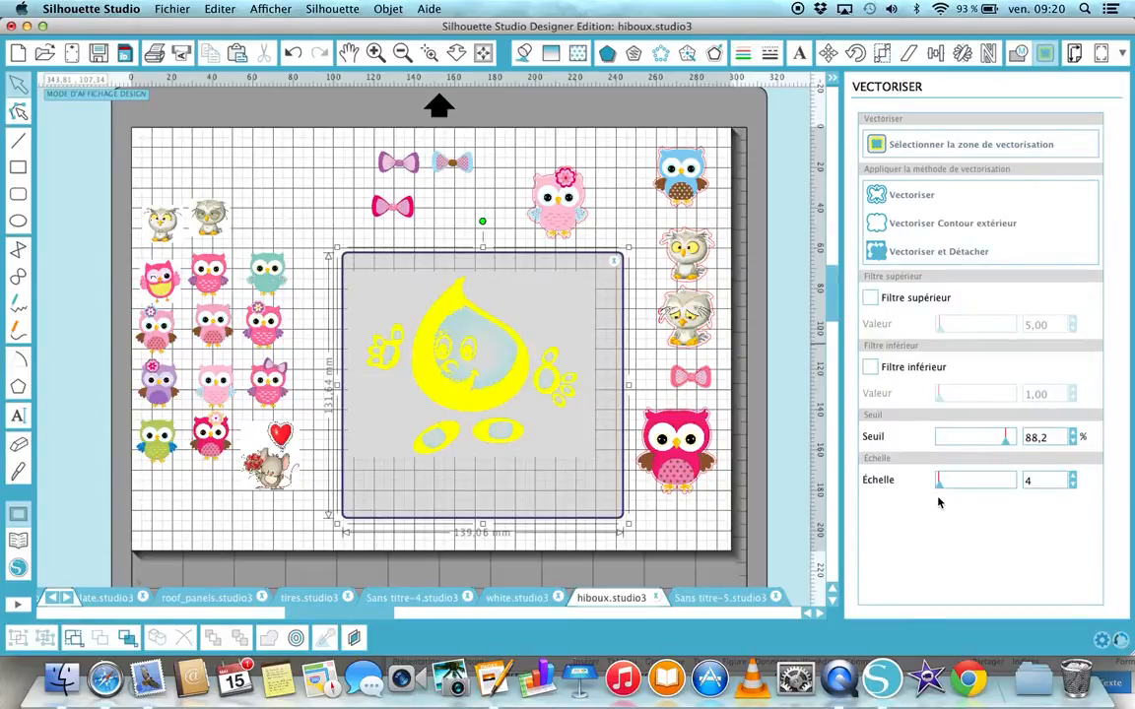
{"action": "left_click", "coordinate": [915, 226]}
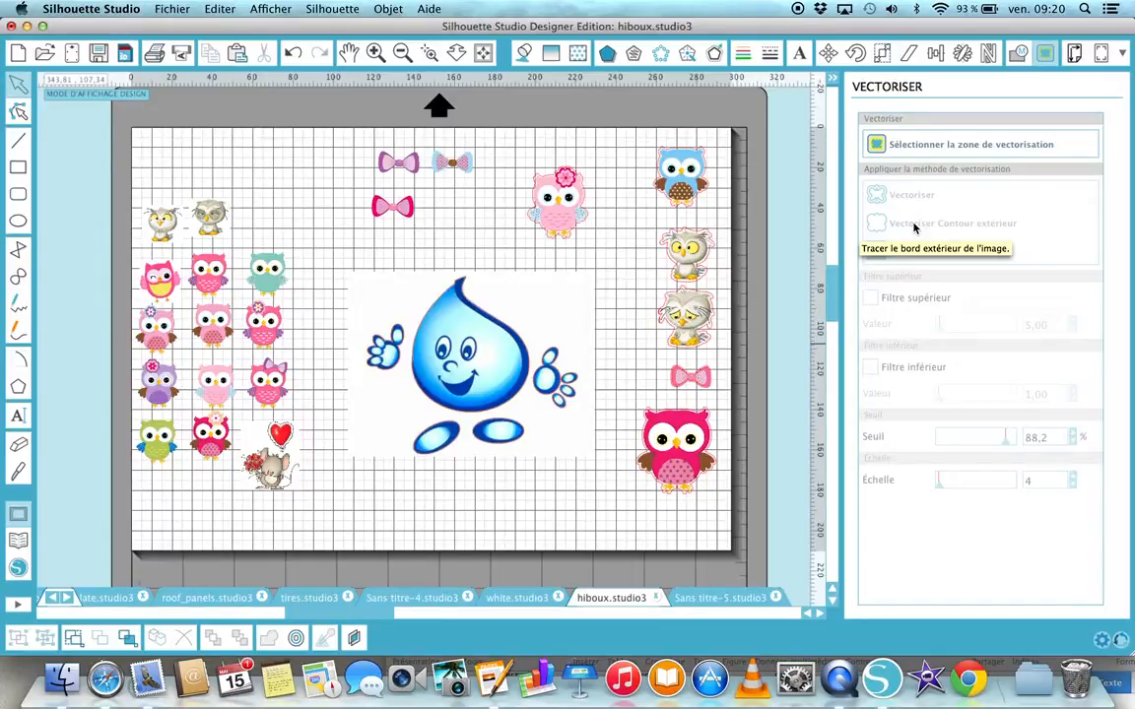
Hide the page grid by turning off Afficher Quadrillage in the grid settings.
{"action": "left_click", "coordinate": [1121, 54]}
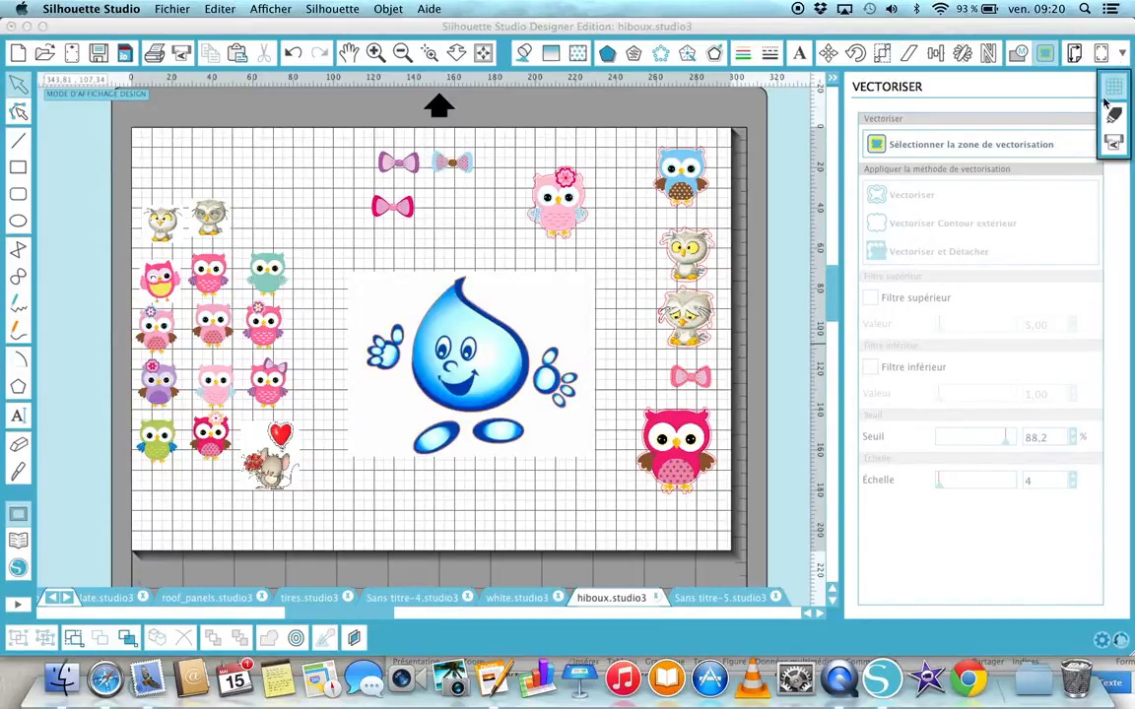
{"action": "left_click", "coordinate": [1112, 89]}
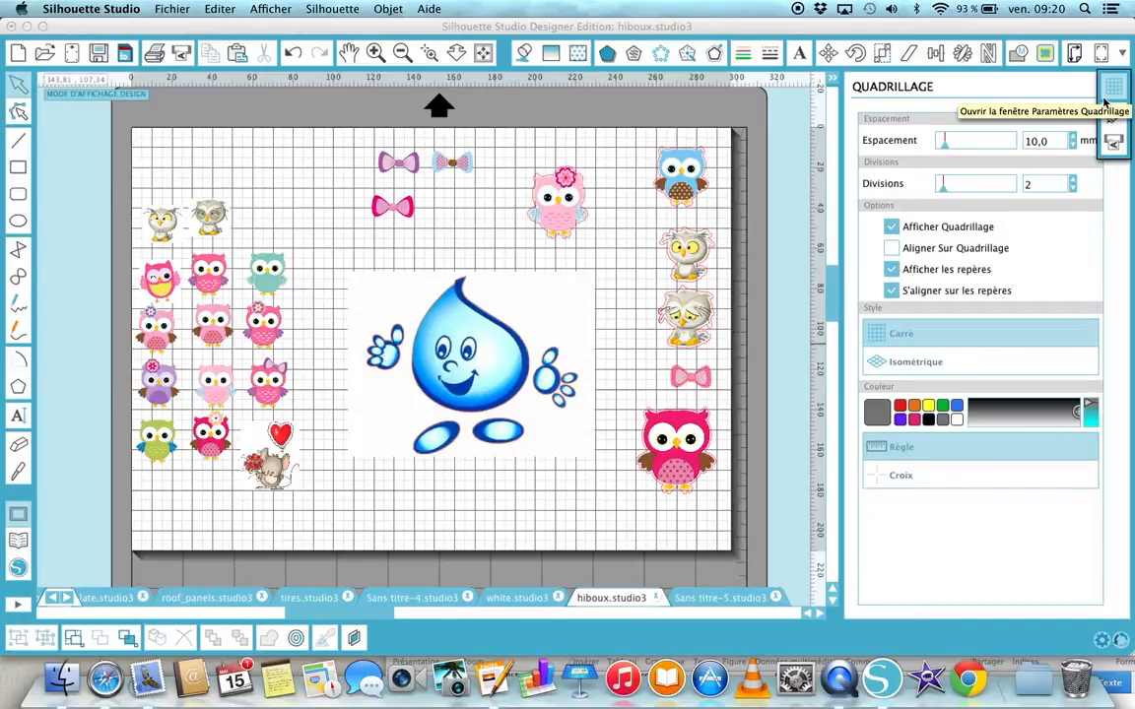
{"action": "left_click", "coordinate": [891, 227]}
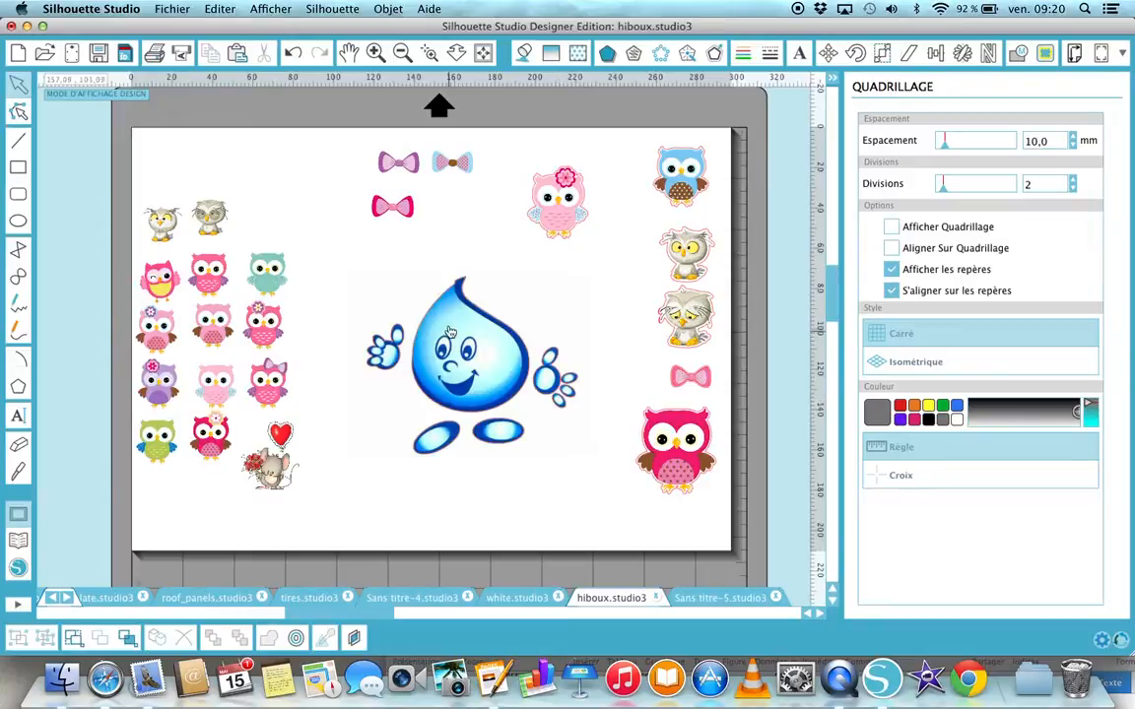
Shift the water drop image off its traced contour to inspect the cut line, and undo the moves.
{"action": "mouse_move", "coordinate": [449, 318]}
{"action": "left_mouse_down"}
{"action": "mouse_move", "coordinate": [436, 498]}
{"action": "mouse_move", "coordinate": [459, 286]}
{"action": "mouse_move", "coordinate": [450, 313]}
{"action": "left_mouse_up"}
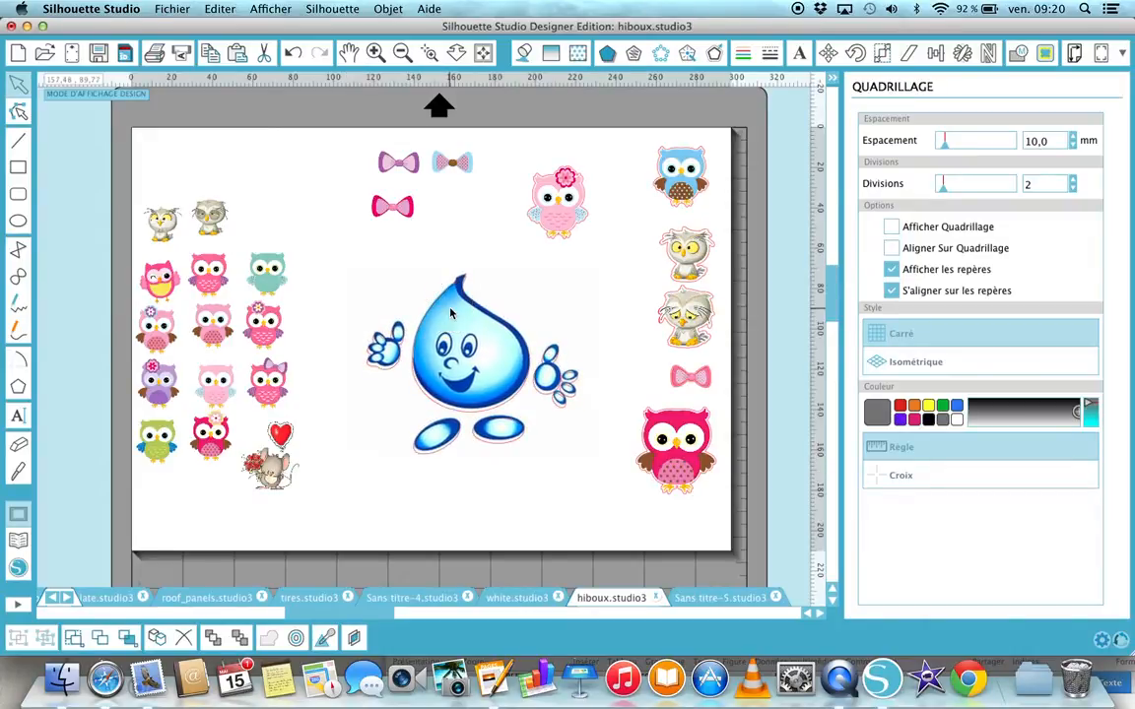
{"action": "left_click", "coordinate": [292, 53]}
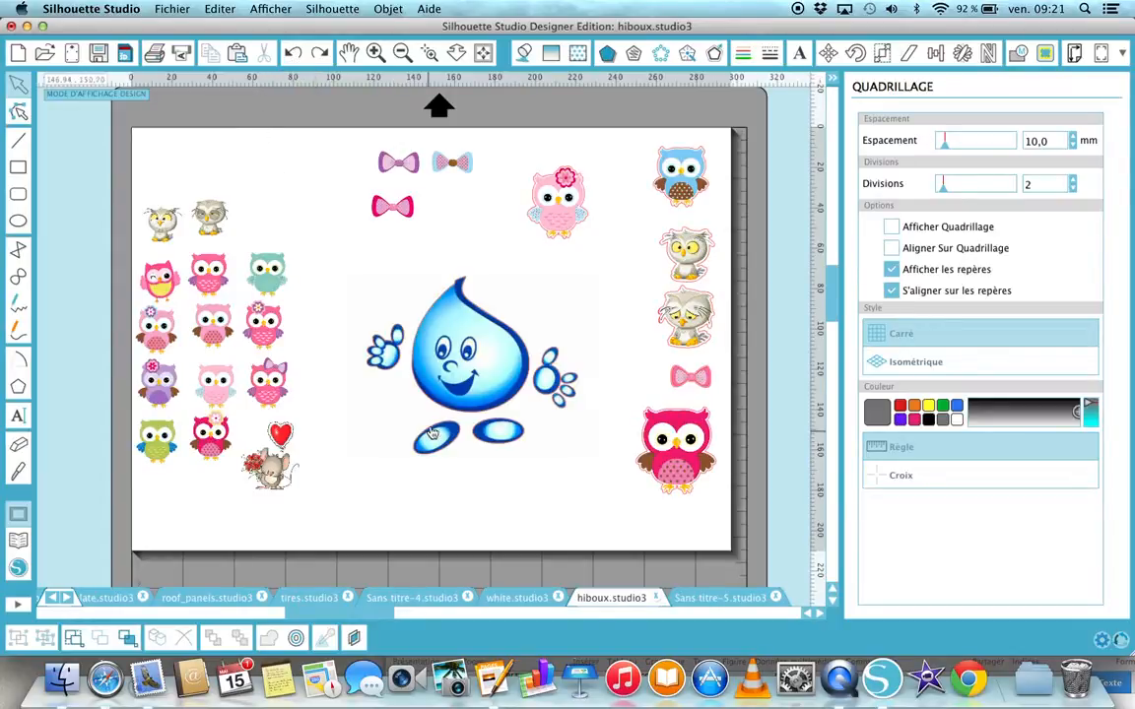
{"action": "left_click_drag", "start_coordinate": [455, 327], "coordinate": [405, 565]}
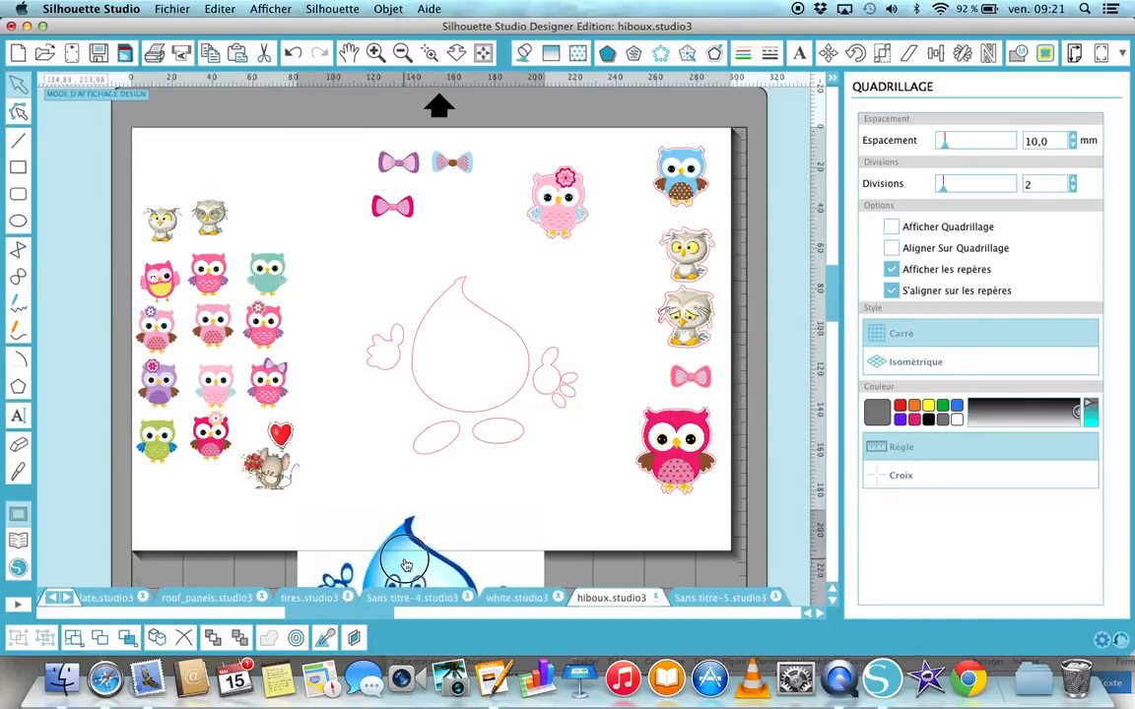
{"action": "left_click_drag", "start_coordinate": [405, 564], "coordinate": [456, 327]}
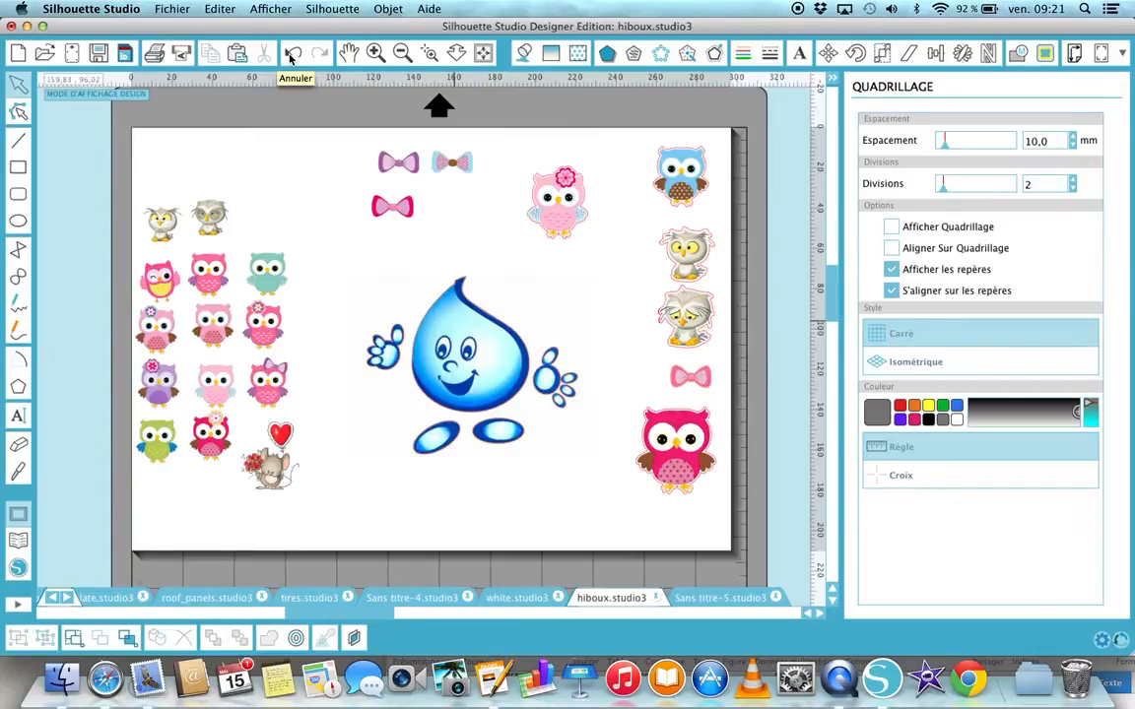
{"action": "left_click", "coordinate": [291, 54]}
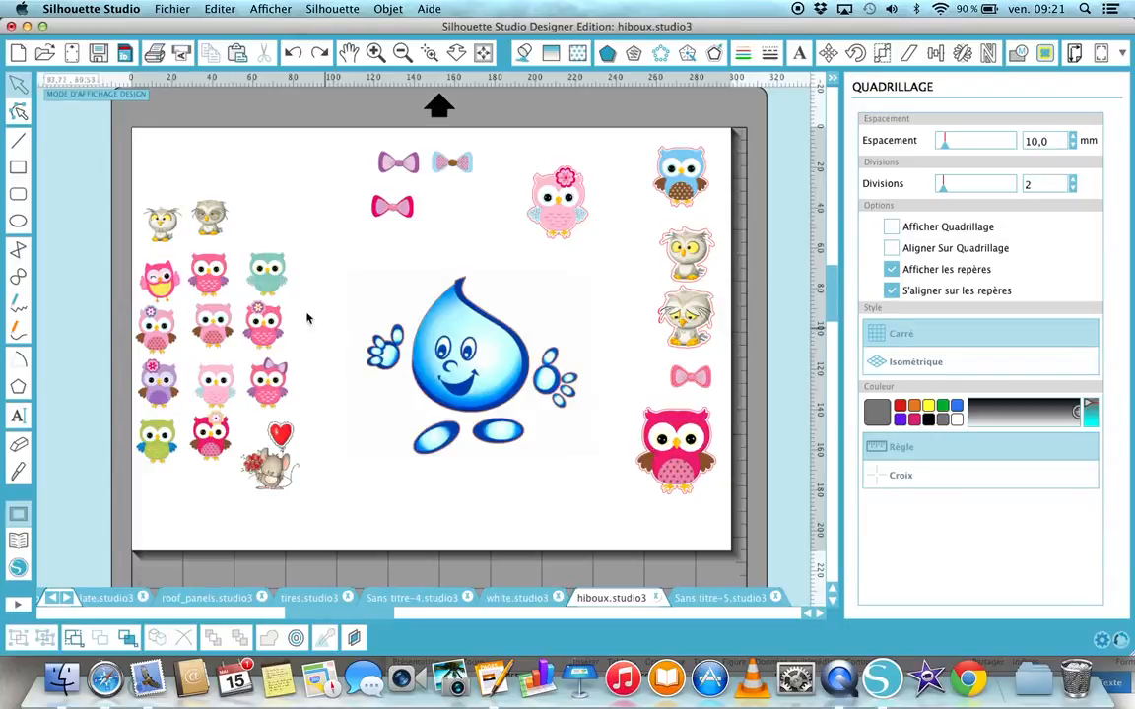
Examine the water drop and the small owl images up close to compare their edge sharpness.
{"action": "left_click", "coordinate": [375, 51]}
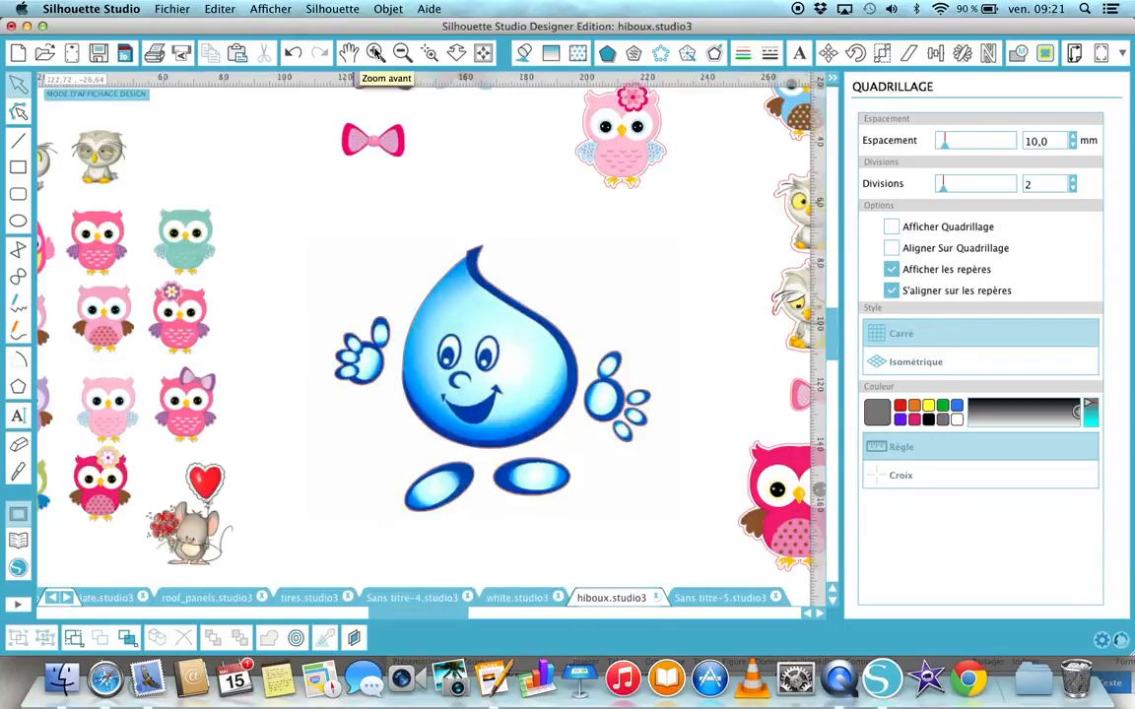
{"action": "left_click", "coordinate": [375, 51]}
{"action": "left_click", "coordinate": [375, 51]}
{"action": "left_click", "coordinate": [376, 51]}
{"action": "scroll", "coordinate": [196, 316], "scroll_direction": "left", "scroll_amount": 10}
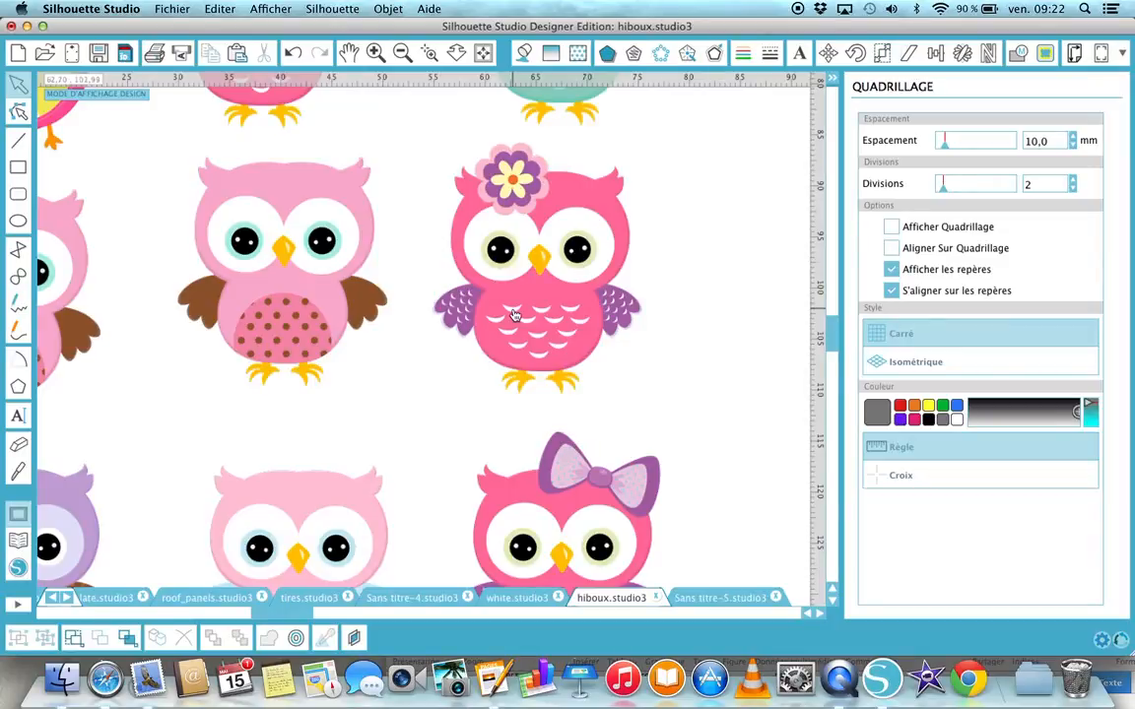
{"action": "left_click", "coordinate": [402, 52]}
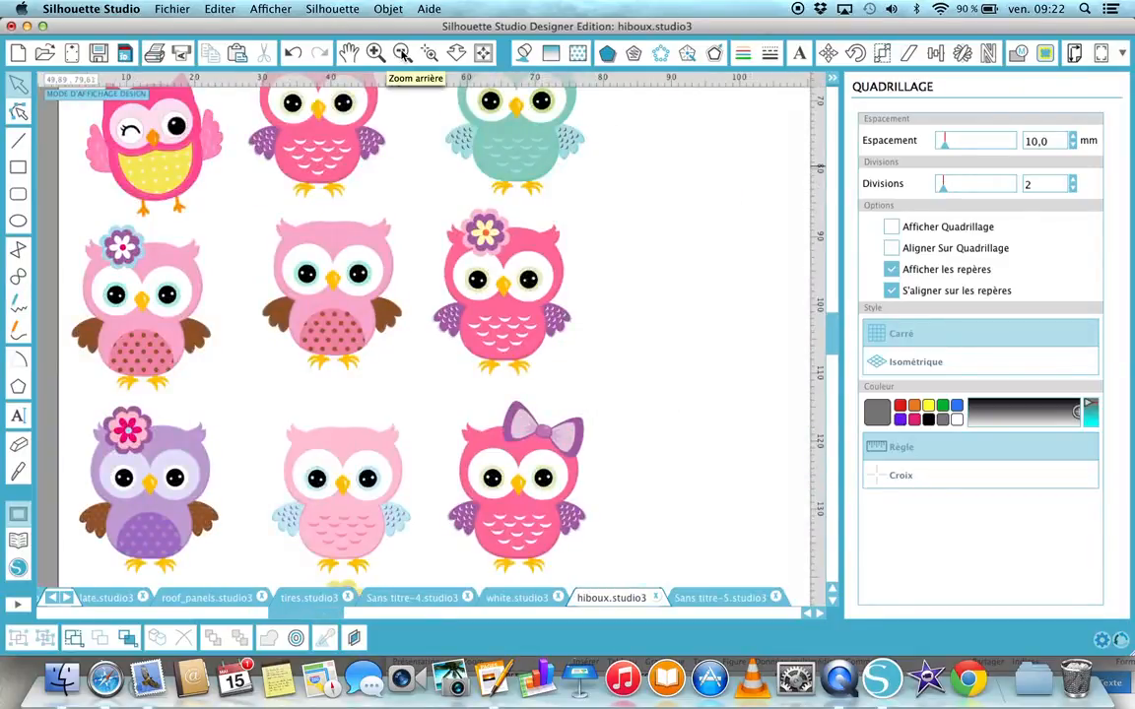
{"action": "left_click", "coordinate": [402, 52]}
{"action": "left_click", "coordinate": [402, 52]}
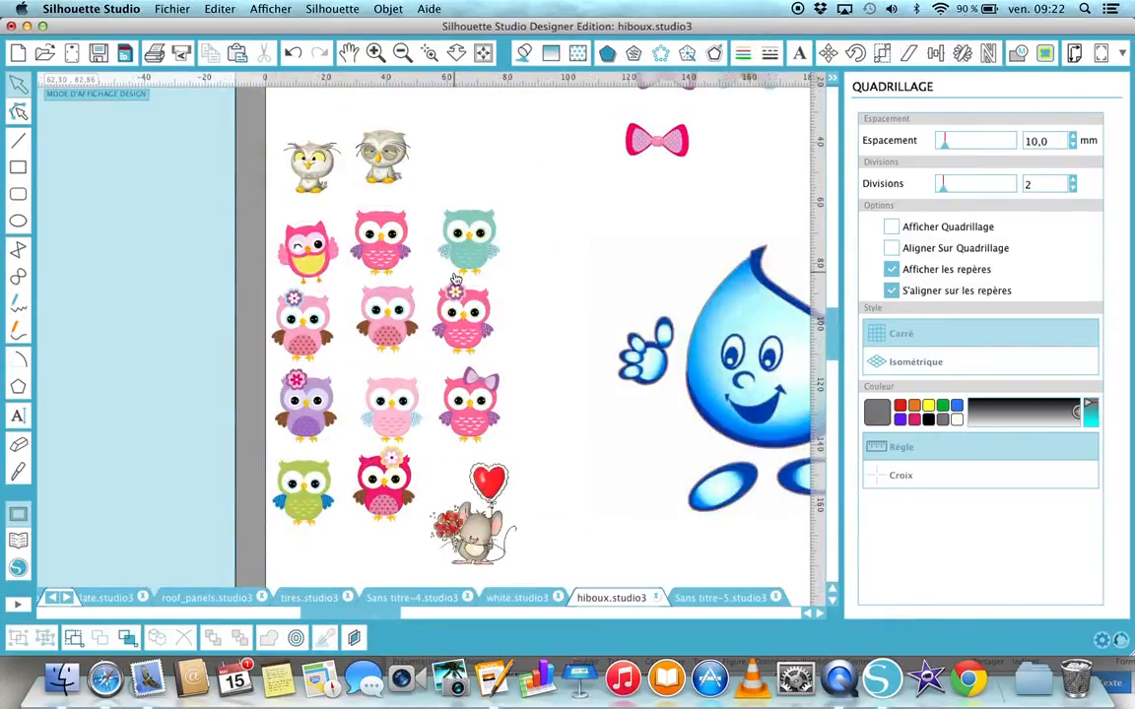
{"action": "scroll", "coordinate": [456, 280], "scroll_direction": "right", "scroll_amount": 5}
{"action": "scroll", "coordinate": [456, 279], "scroll_direction": "down", "scroll_amount": 3}
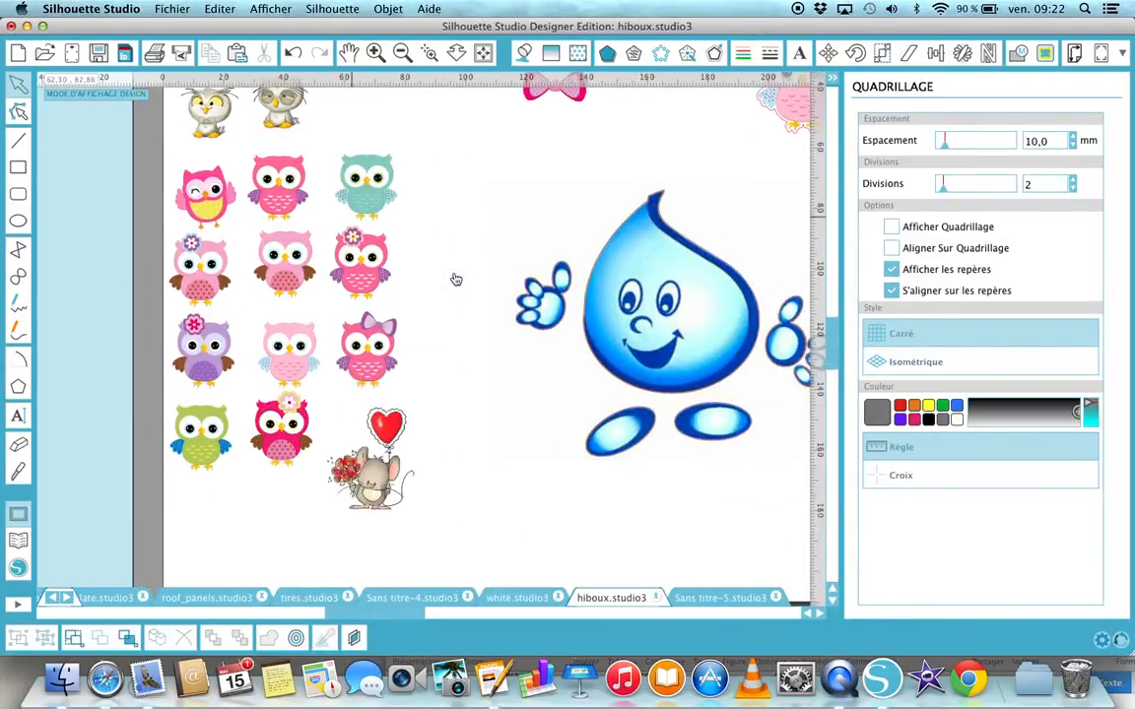